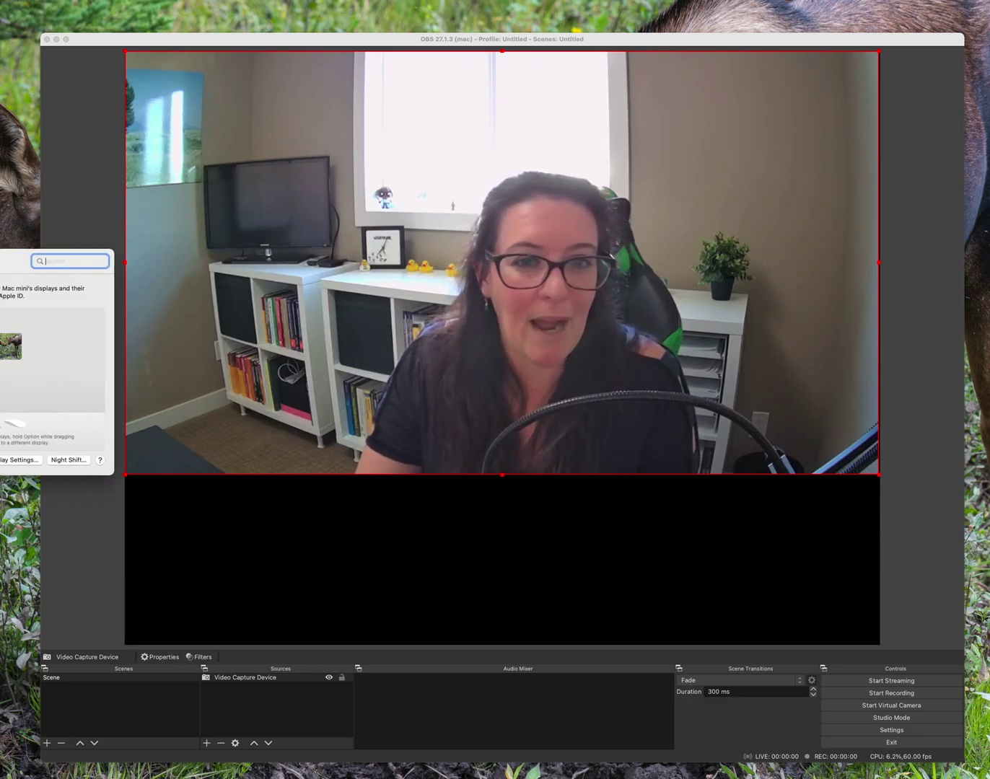
# Step: Check in the Displays preferences that the iPad is ticked under Add Display
pyautogui.moveTo(0, 261); pyautogui.dragTo(265, 214)
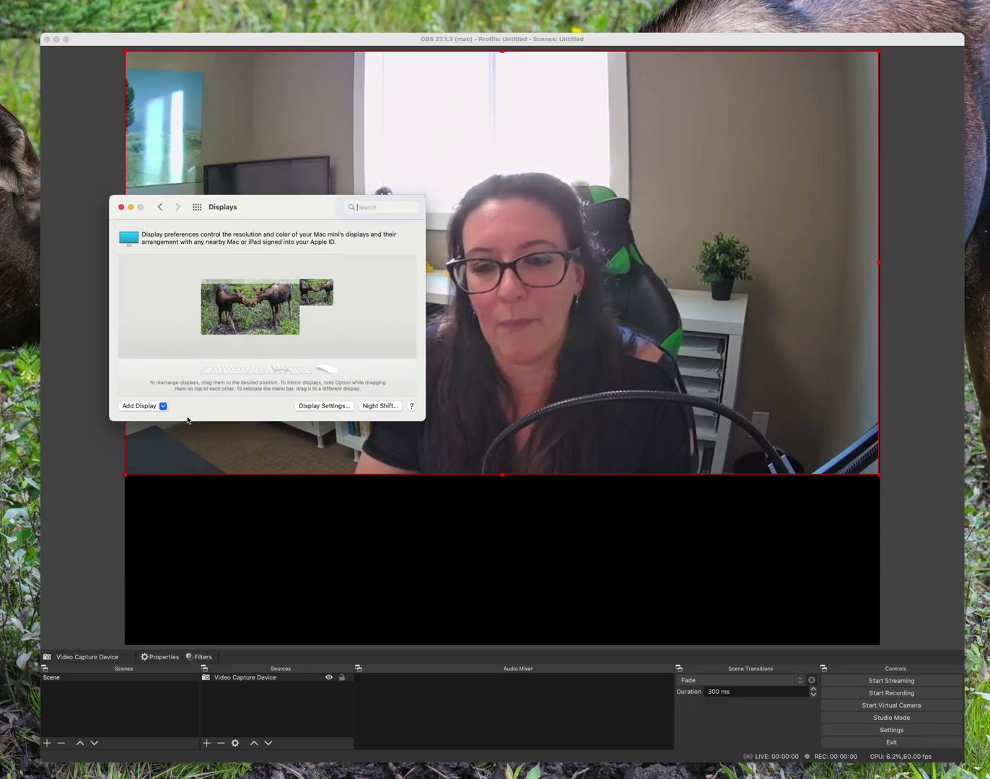
pyautogui.click(146, 410)
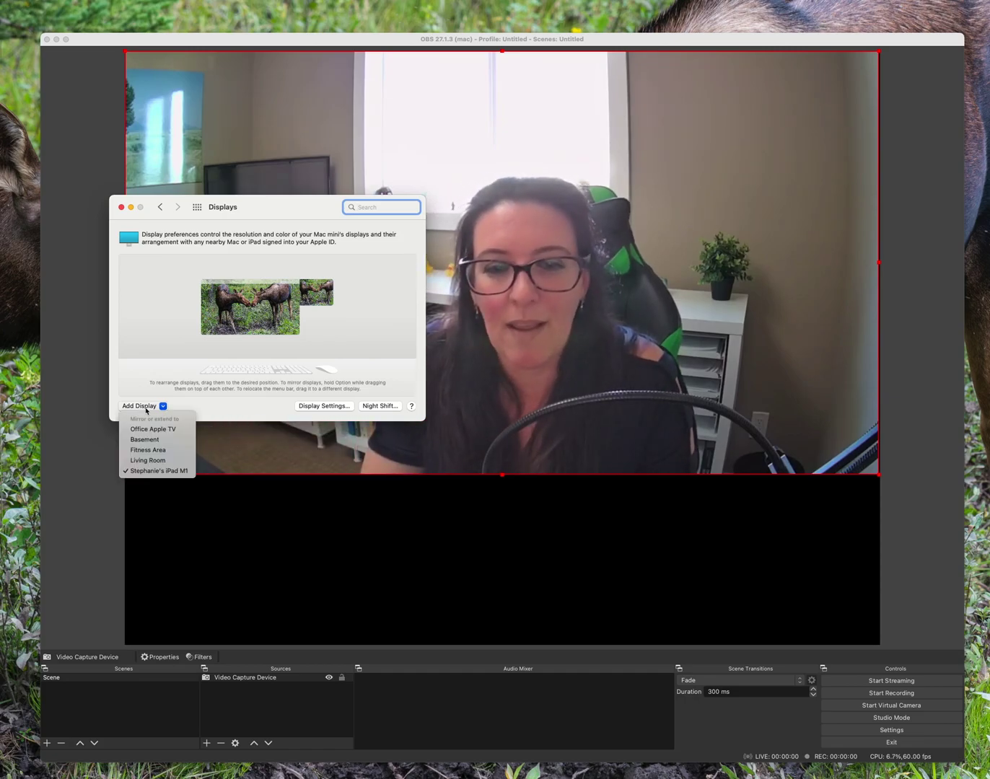
pyautogui.click(145, 349)
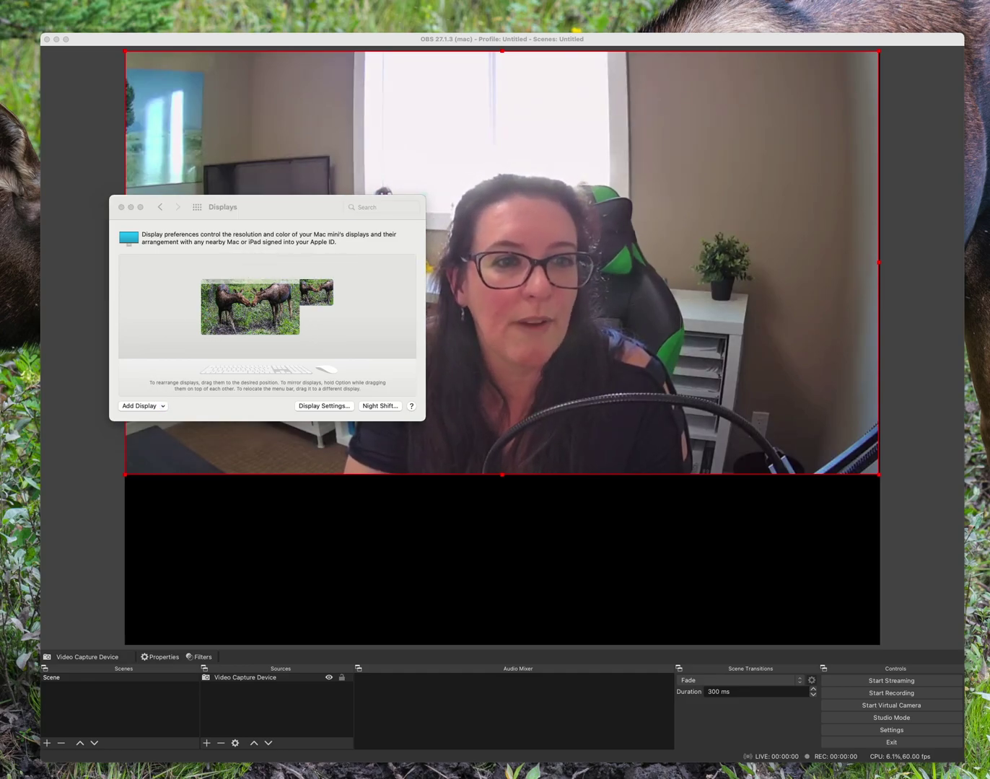
pyautogui.moveTo(0, 137); pyautogui.dragTo(989, 15)
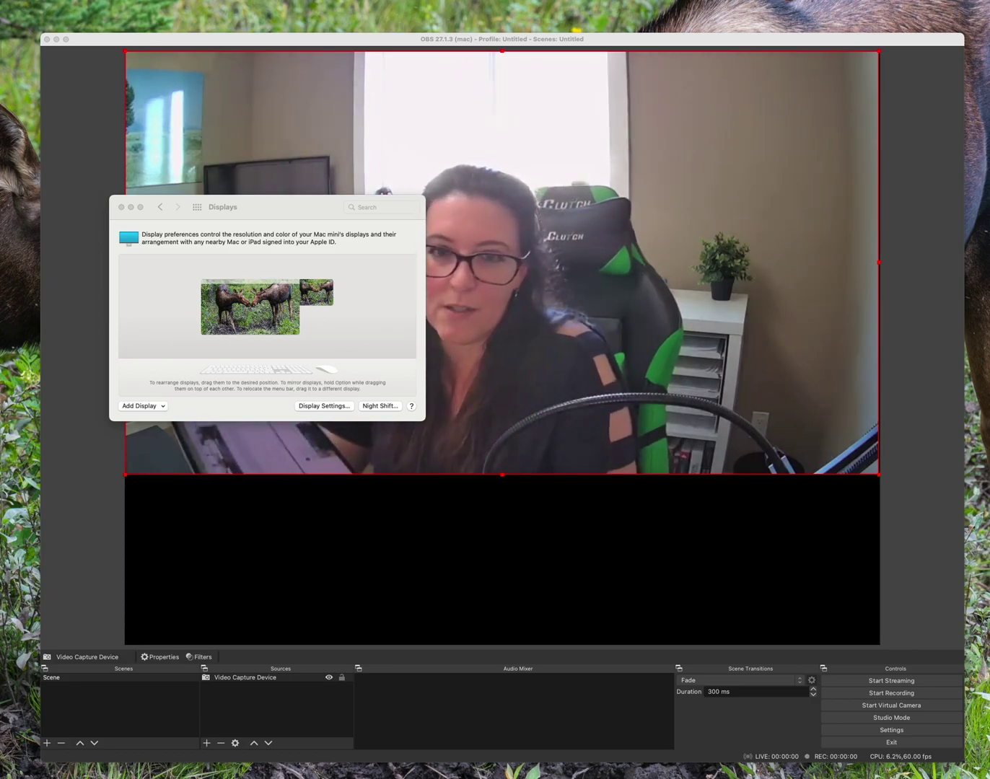
pyautogui.moveTo(313, 210); pyautogui.dragTo(282, 227)
# Step: Close the Displays preferences window to return to OBS Studio
pyautogui.press('super+w')
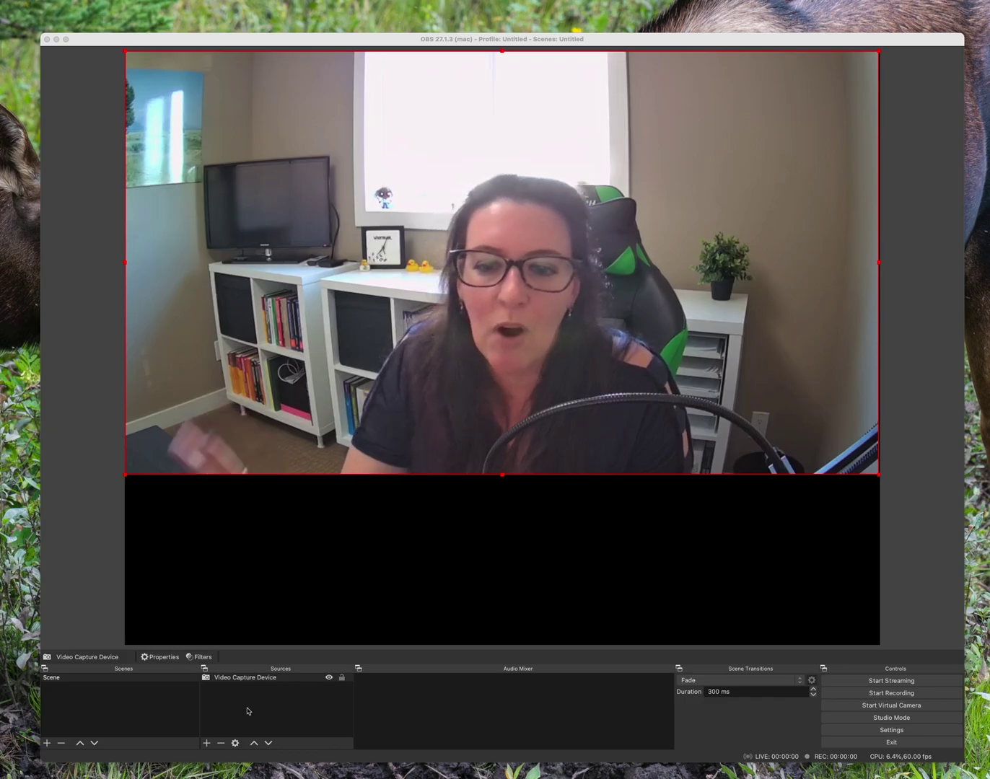
# Step: Create a Display Capture source with its default name, capturing the LG HDR 4K display
pyautogui.click(207, 743)
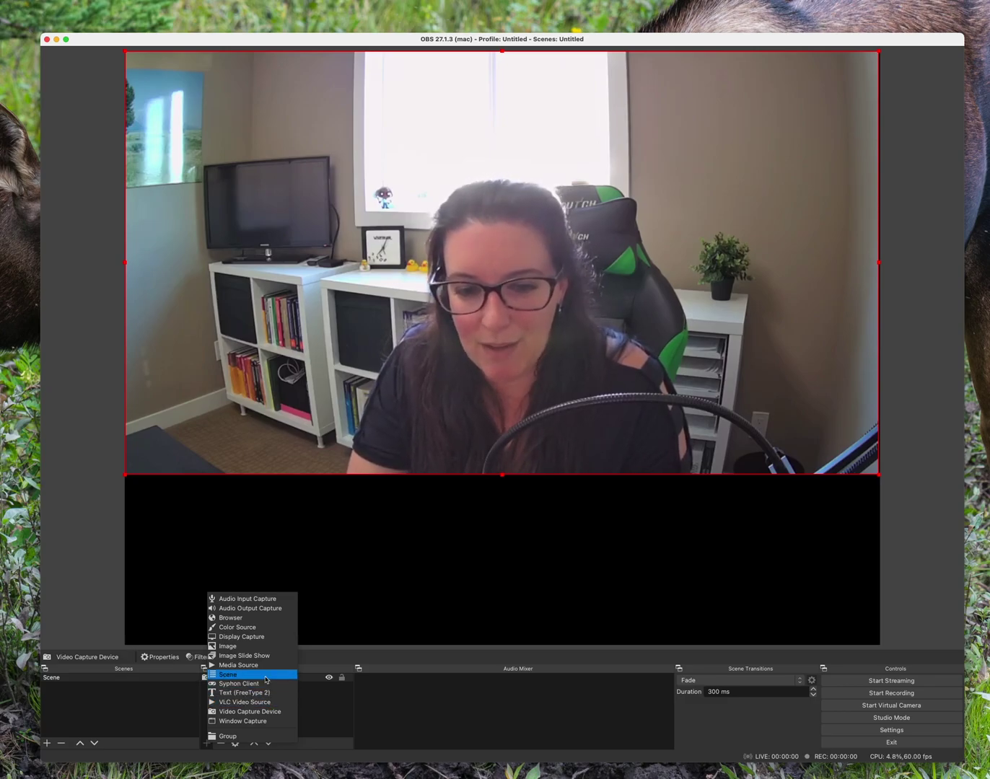
pyautogui.click(260, 637)
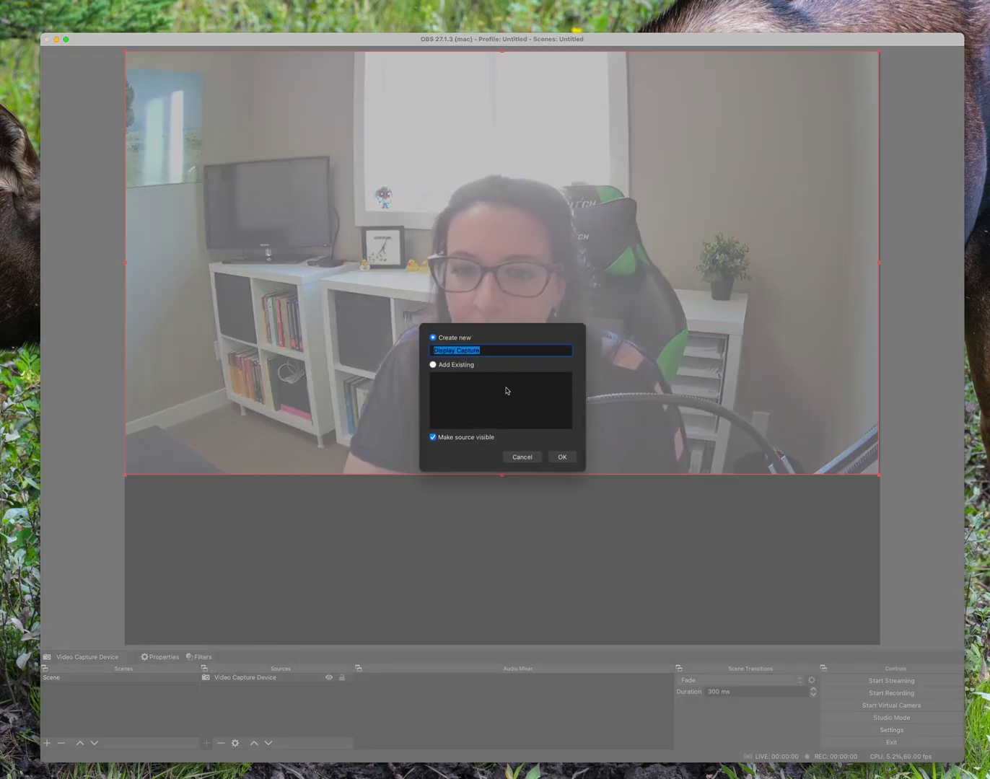
pyautogui.click(563, 456)
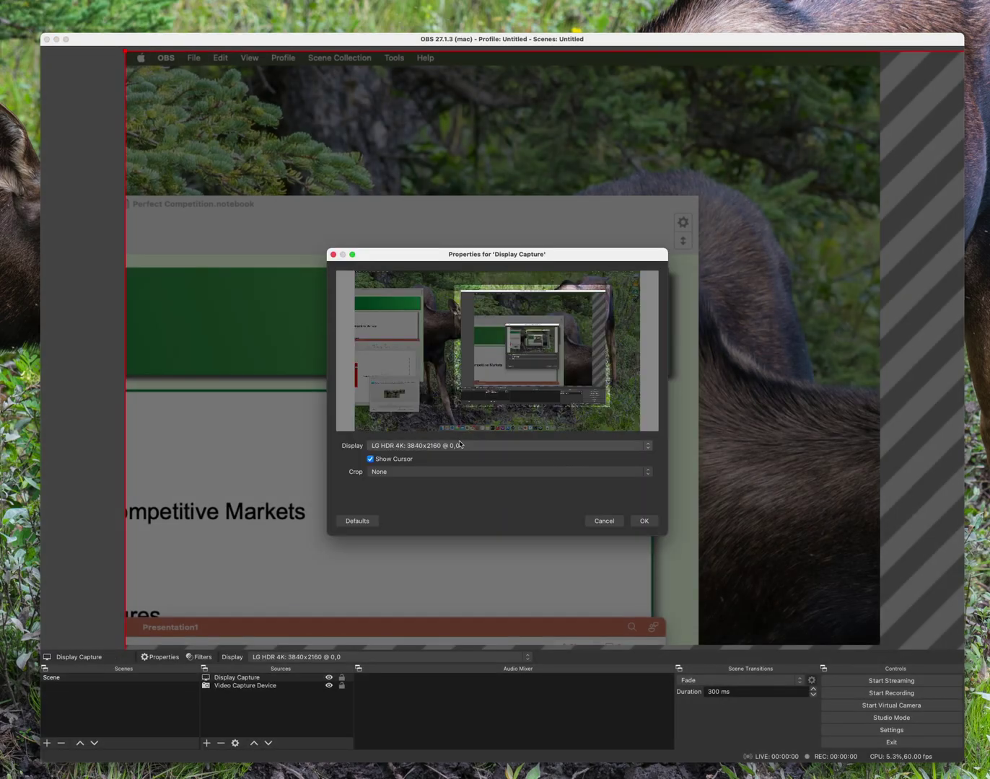
# Step: Switch the Display Capture to Sidecar Display (AirPlay) and drag it down below the webcam
pyautogui.click(458, 447)
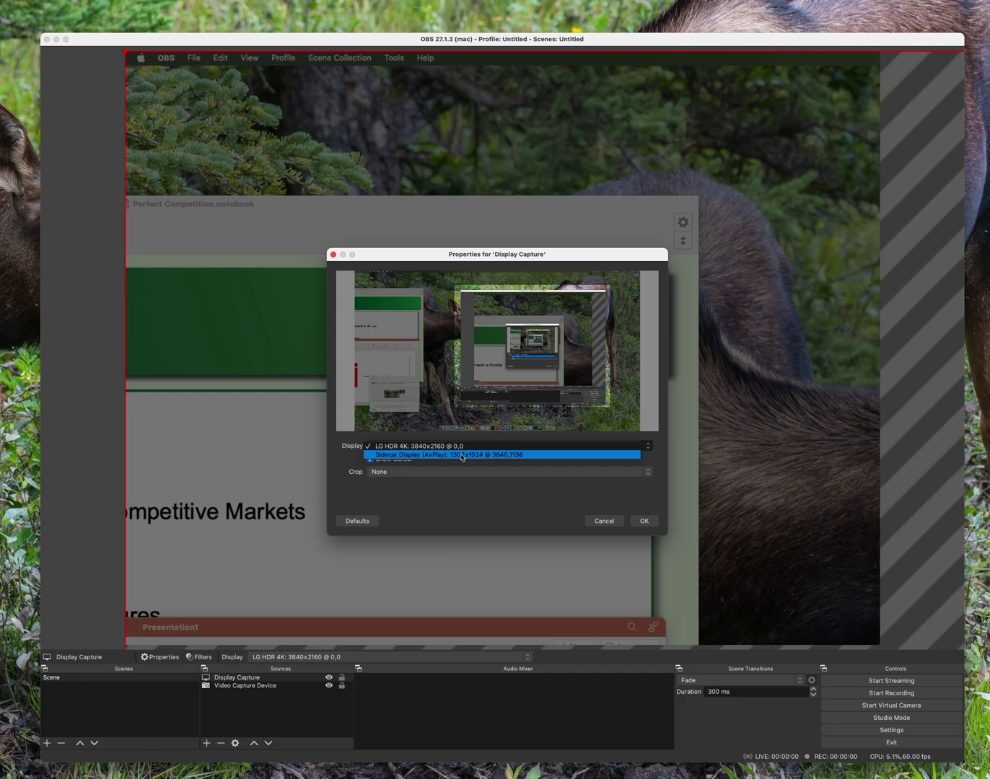
pyautogui.click(462, 454)
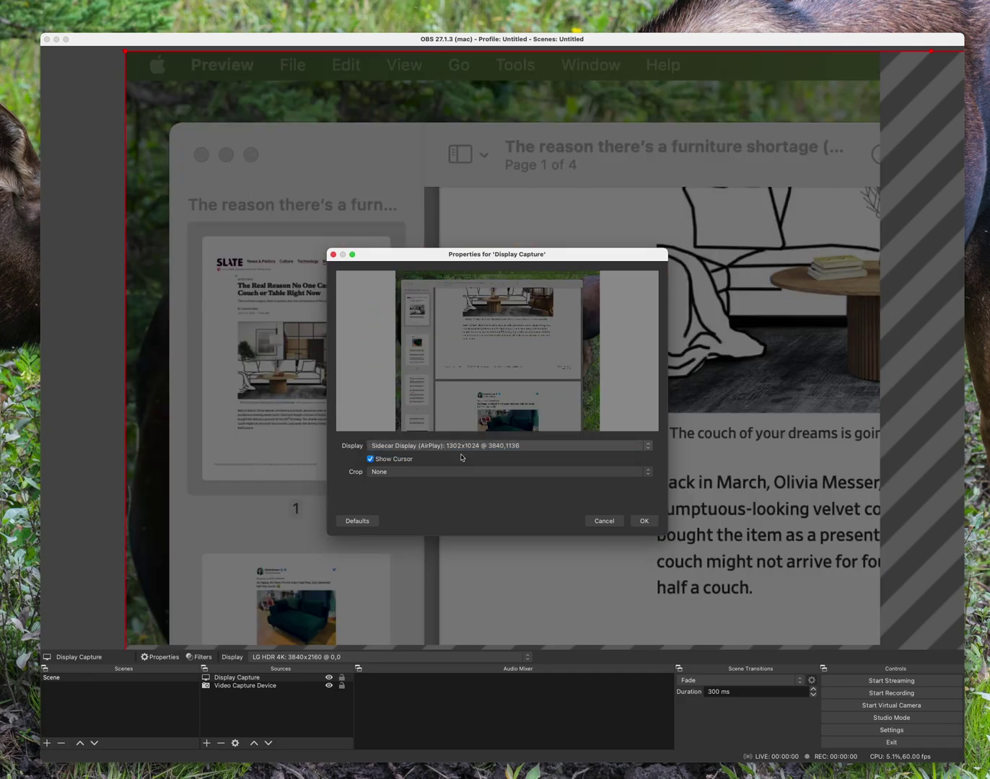
pyautogui.click(641, 521)
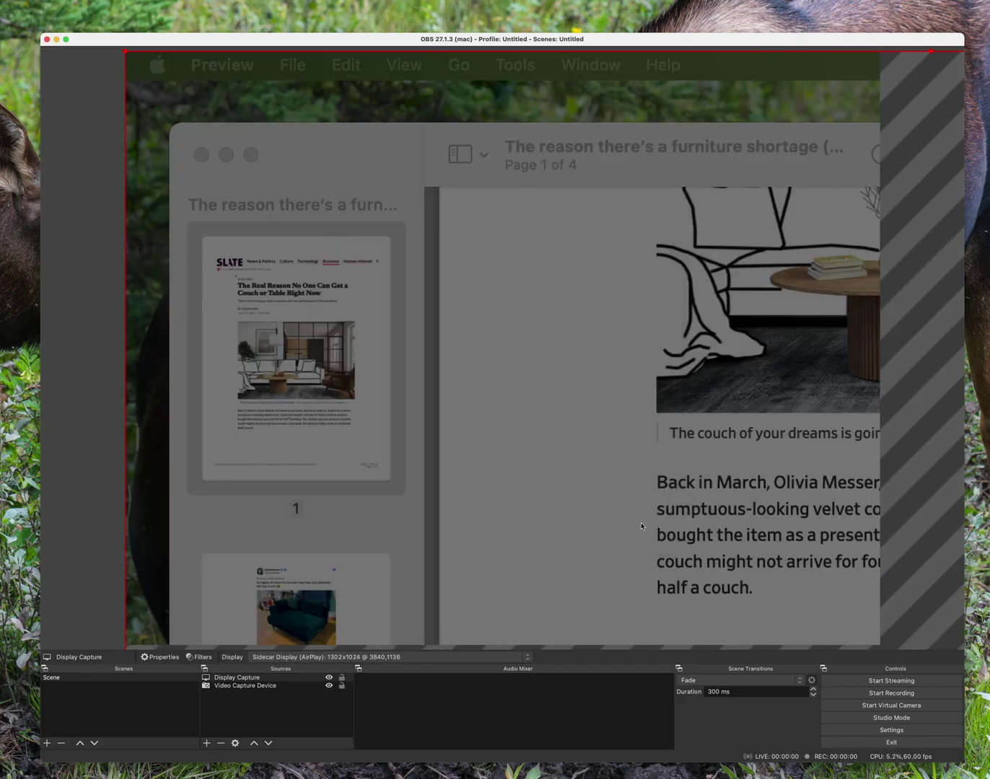
pyautogui.moveTo(603, 331); pyautogui.dragTo(544, 712)
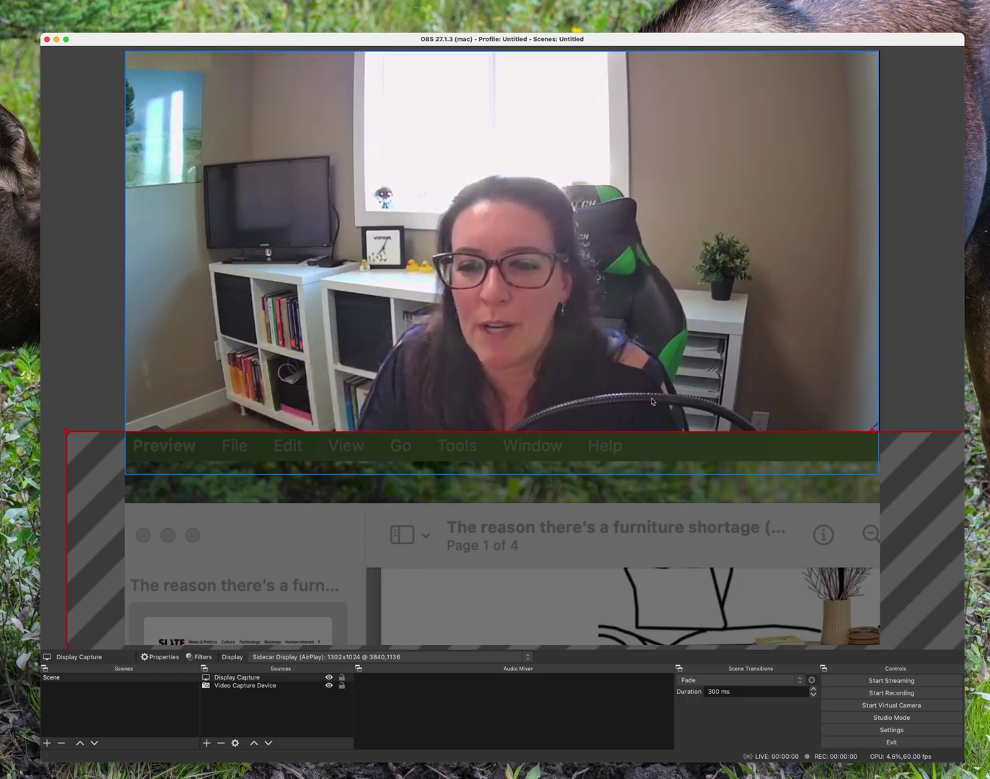
pyautogui.click(794, 403)
# Step: Shrink the webcam, fit it into the top-left corner, and shift the display capture up-left
pyautogui.moveTo(863, 478); pyautogui.dragTo(728, 404)
pyautogui.moveTo(554, 286); pyautogui.dragTo(565, 312)
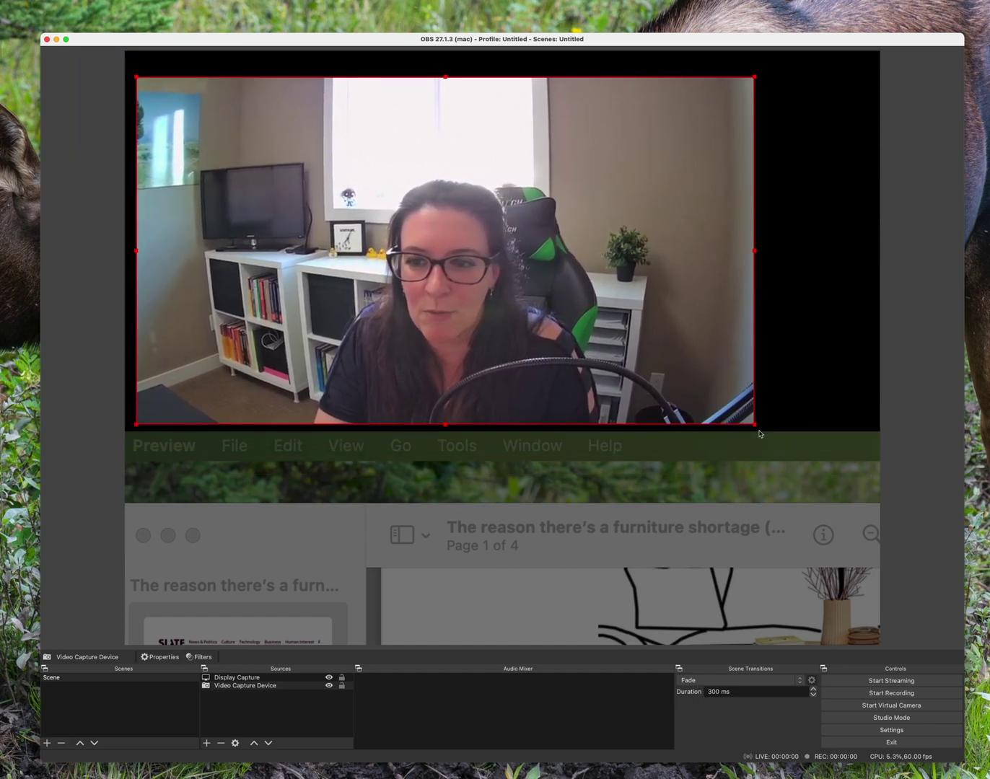
pyautogui.moveTo(750, 420); pyautogui.dragTo(479, 270)
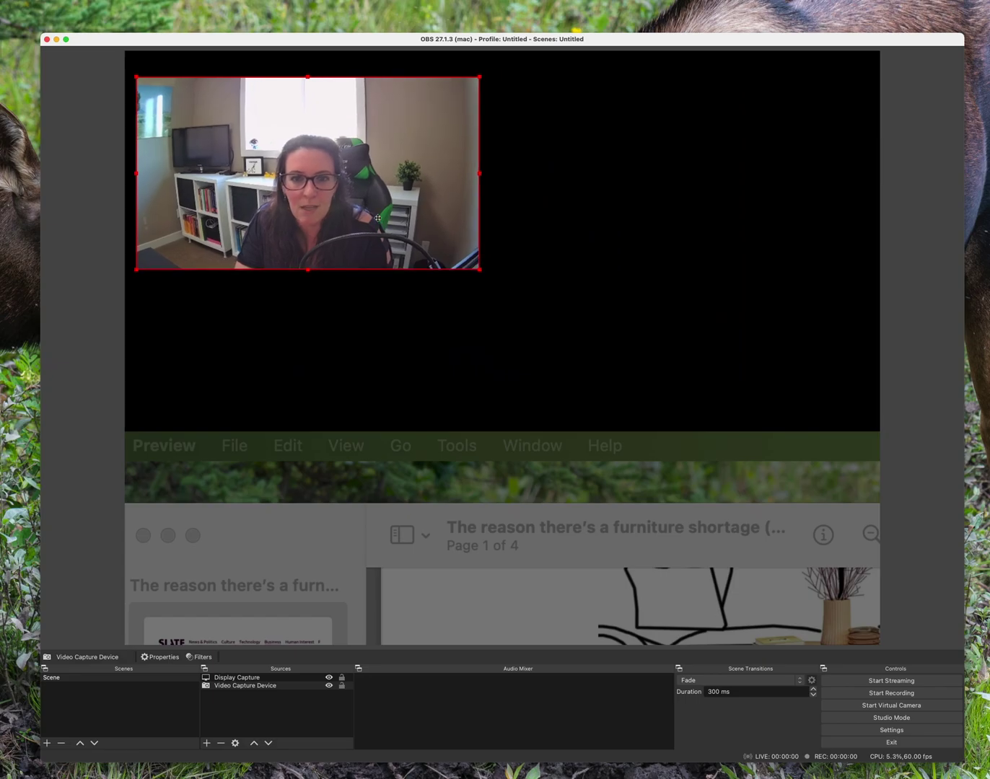
pyautogui.moveTo(380, 223); pyautogui.dragTo(369, 195)
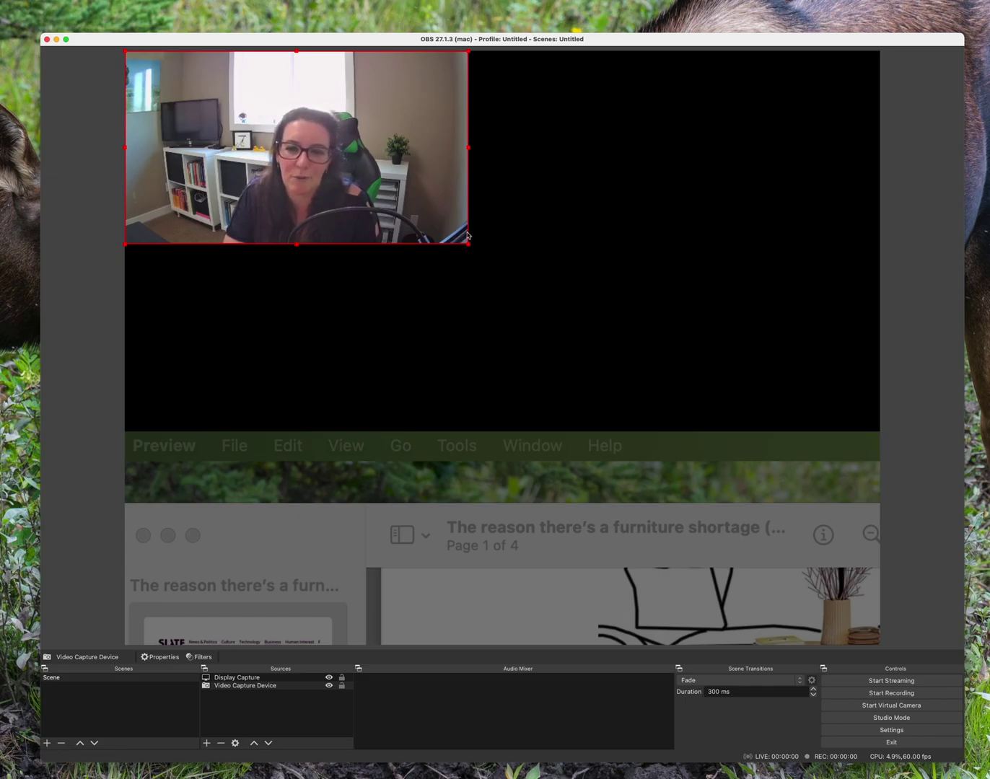
pyautogui.moveTo(519, 522); pyautogui.dragTo(403, 244)
# Step: Move the webcam to the top of the source order and reposition the display capture behind it
pyautogui.click(282, 147)
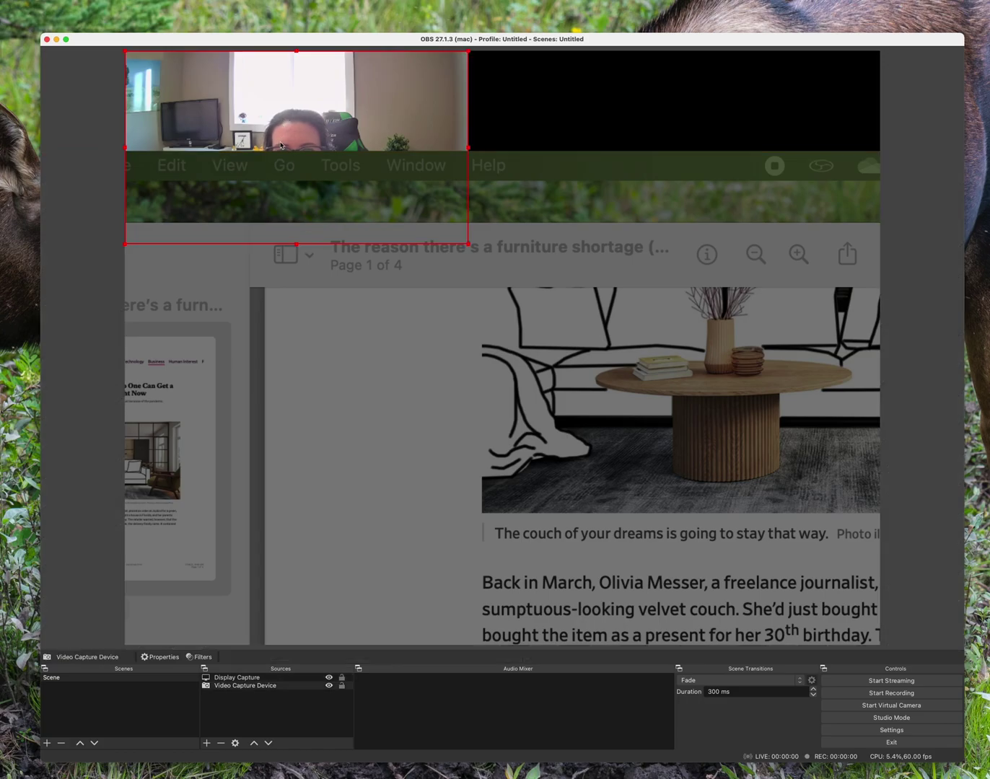
pyautogui.rightClick(281, 147)
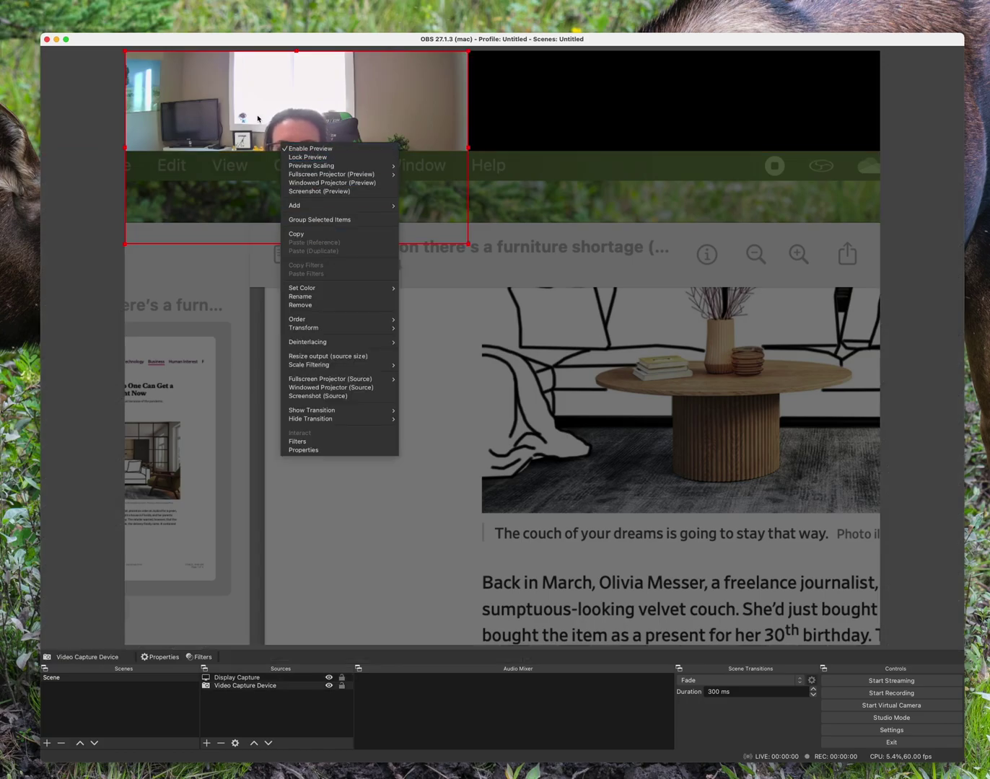
pyautogui.rightClick(258, 118)
pyautogui.moveTo(320, 297)
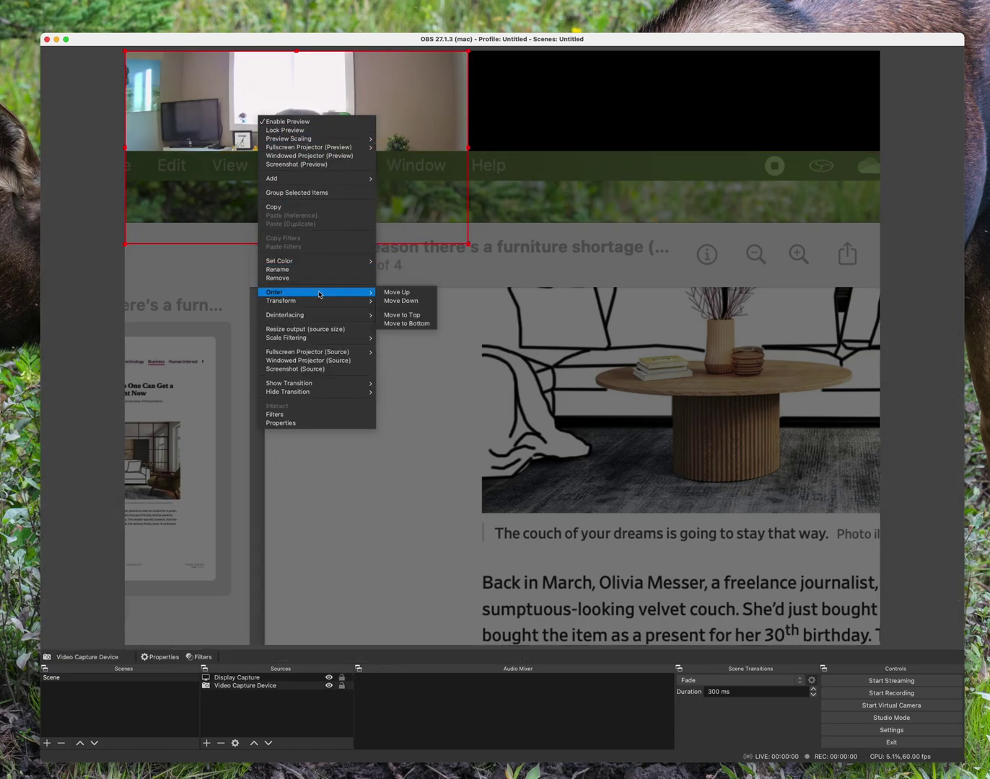
pyautogui.click(397, 316)
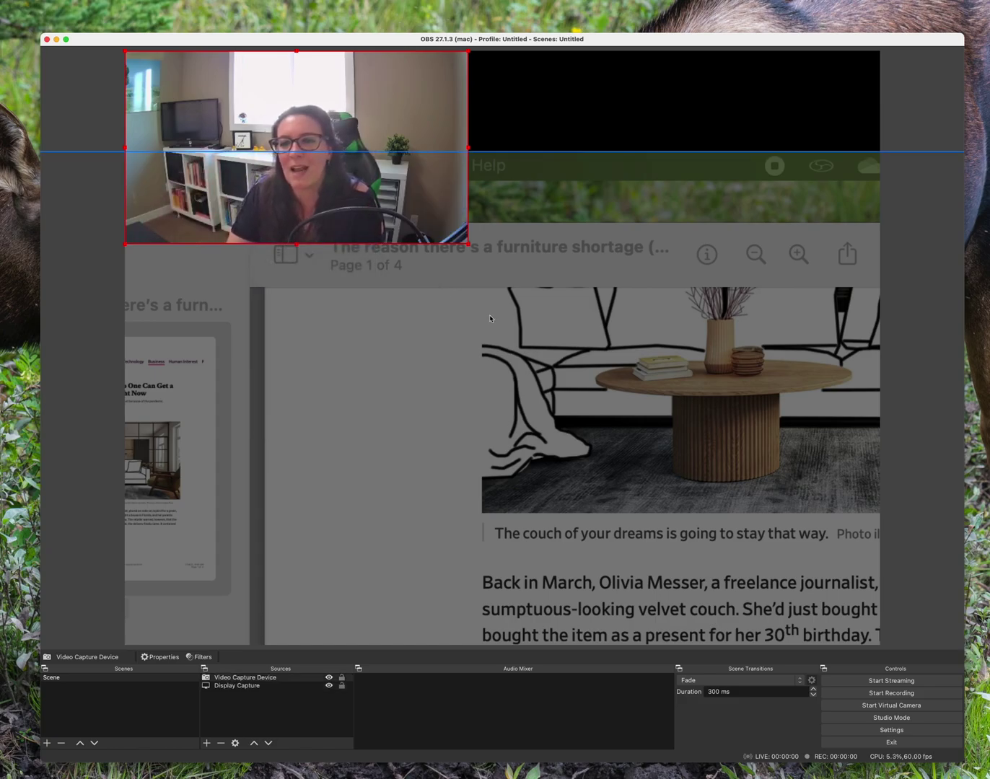
pyautogui.moveTo(639, 346)
pyautogui.mouseDown()
pyautogui.moveTo(579, 321)
pyautogui.moveTo(374, 275)
pyautogui.mouseUp()
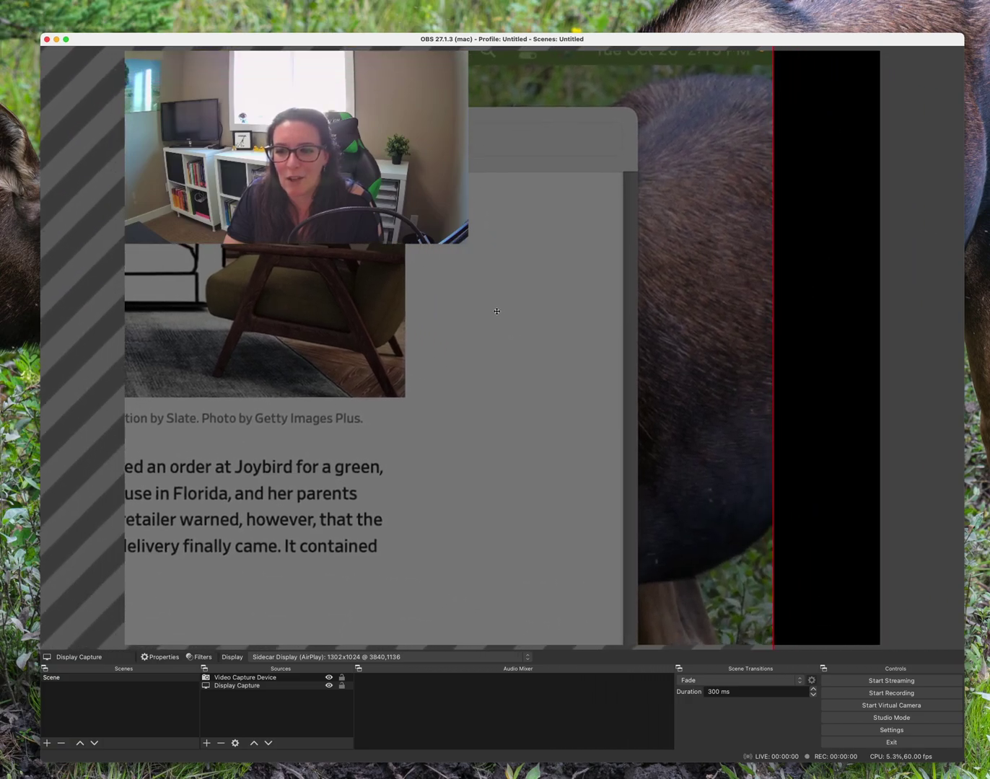
pyautogui.moveTo(496, 311); pyautogui.dragTo(505, 394)
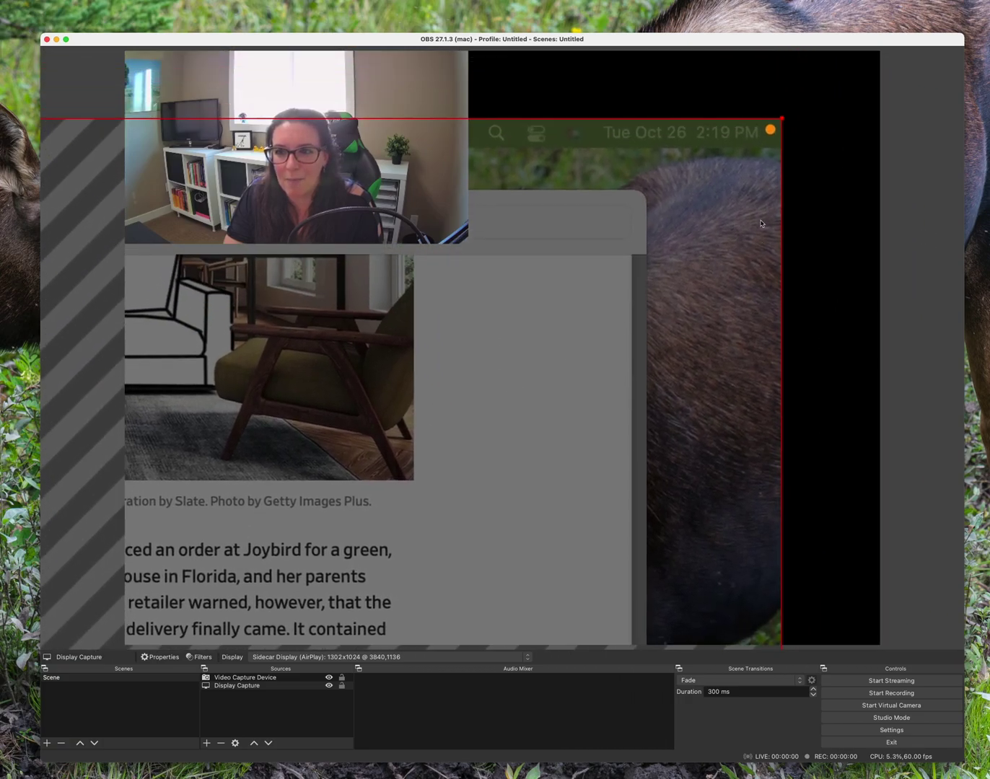
pyautogui.moveTo(781, 118); pyautogui.dragTo(781, 158)
pyautogui.moveTo(691, 256); pyautogui.dragTo(693, 242)
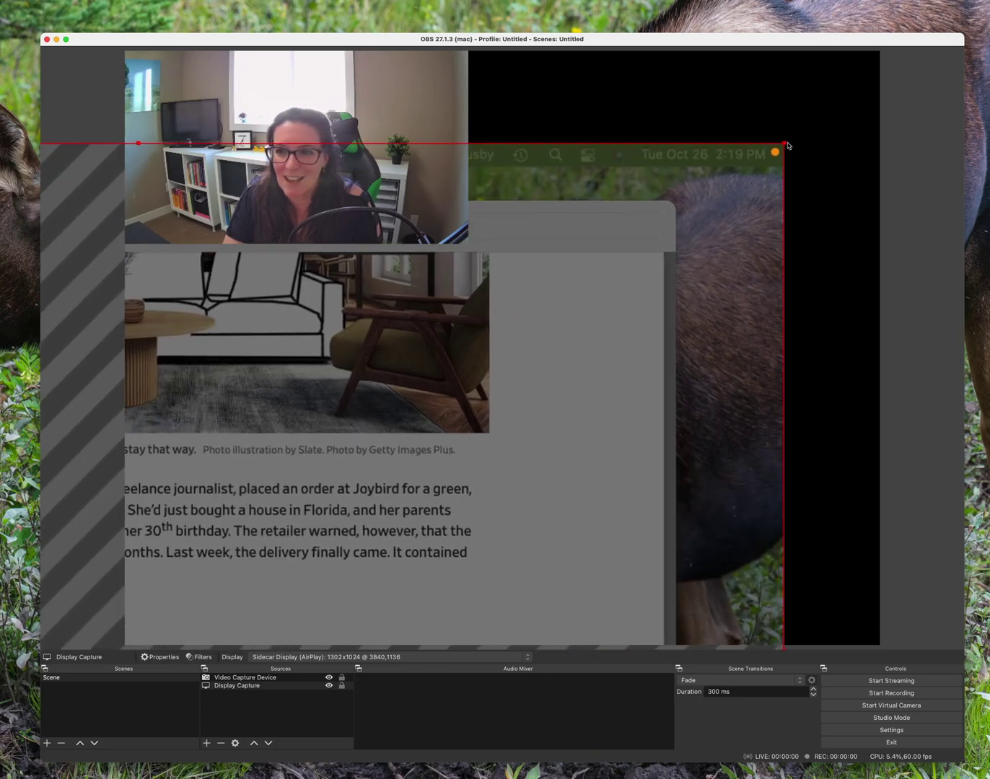
pyautogui.moveTo(781, 147); pyautogui.dragTo(601, 271)
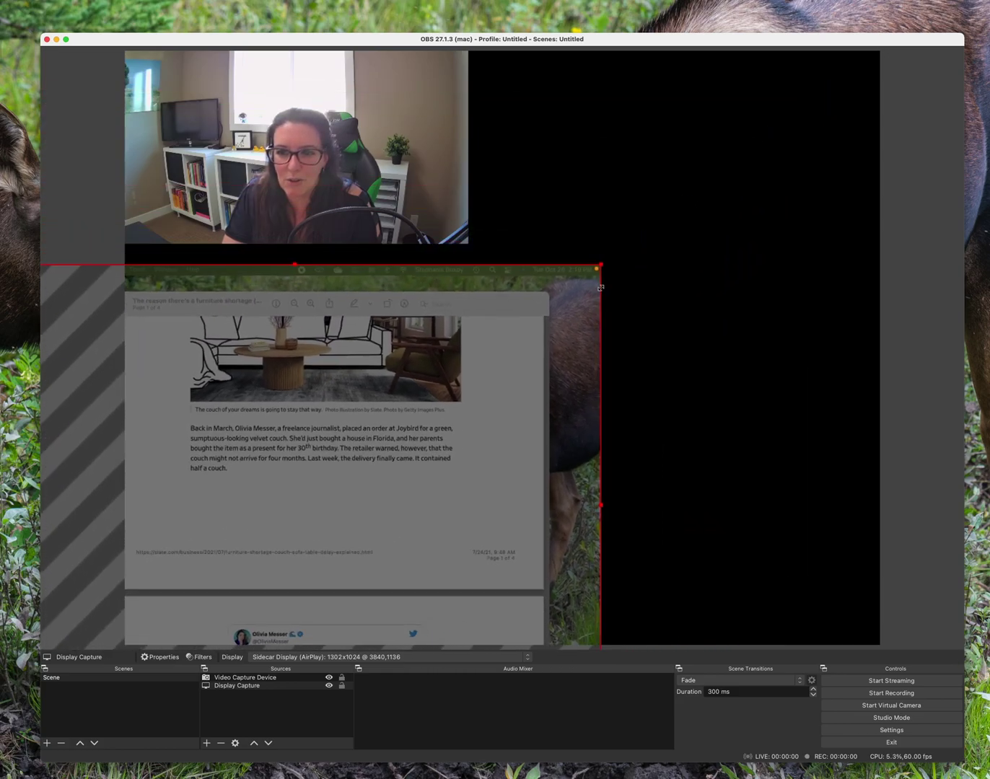
pyautogui.moveTo(512, 383); pyautogui.dragTo(642, 161)
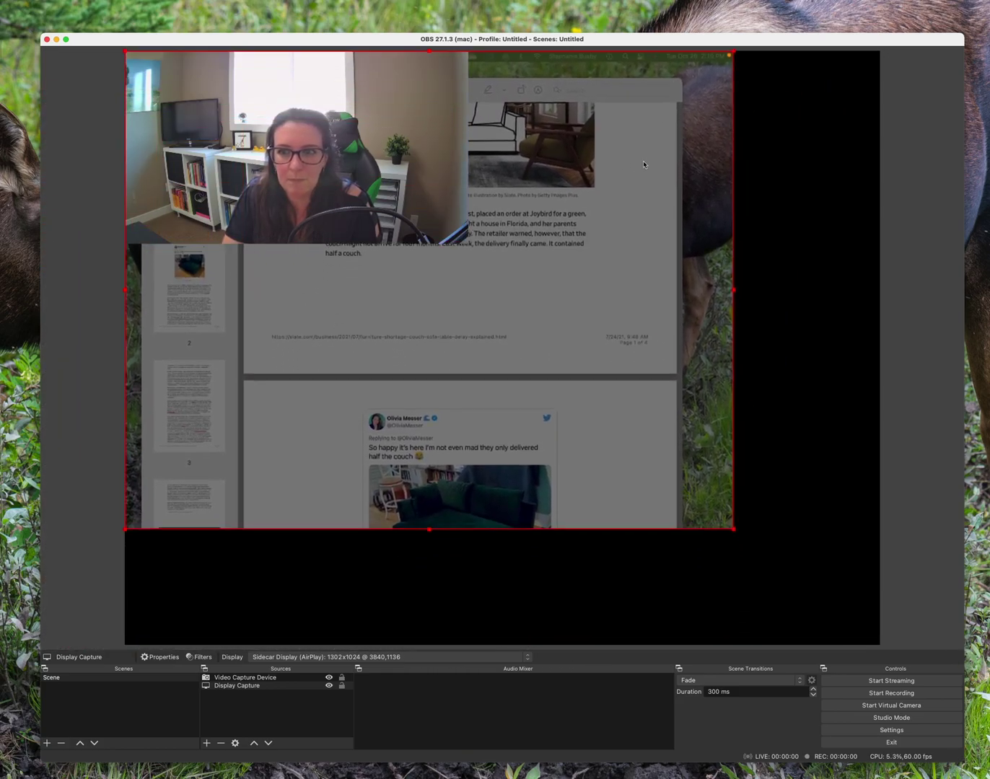
pyautogui.moveTo(733, 530); pyautogui.dragTo(856, 602)
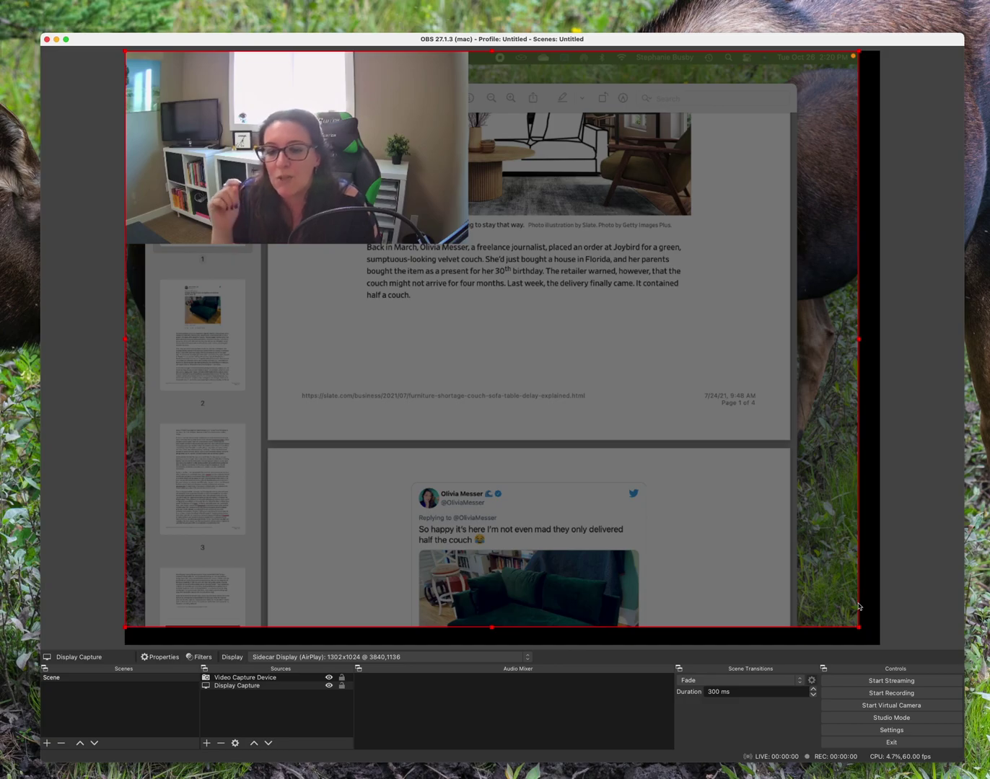
# Step: Confirm the 1220x960 base resolution and stretch the Sidecar capture to fill the canvas
pyautogui.click(917, 733)
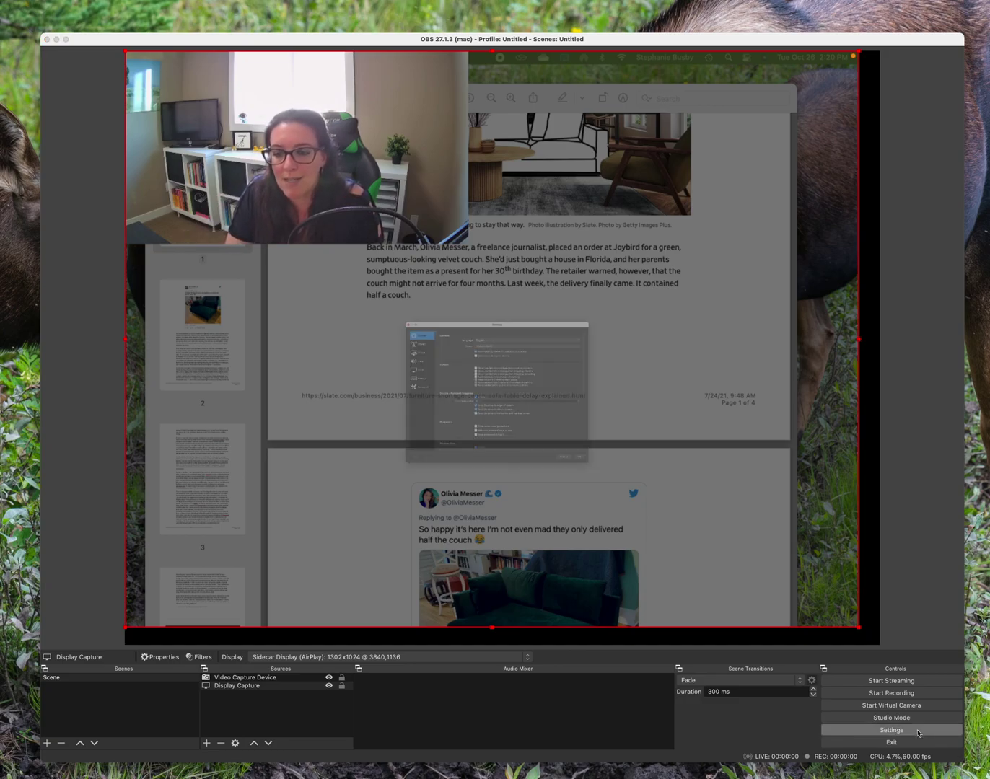
pyautogui.click(295, 334)
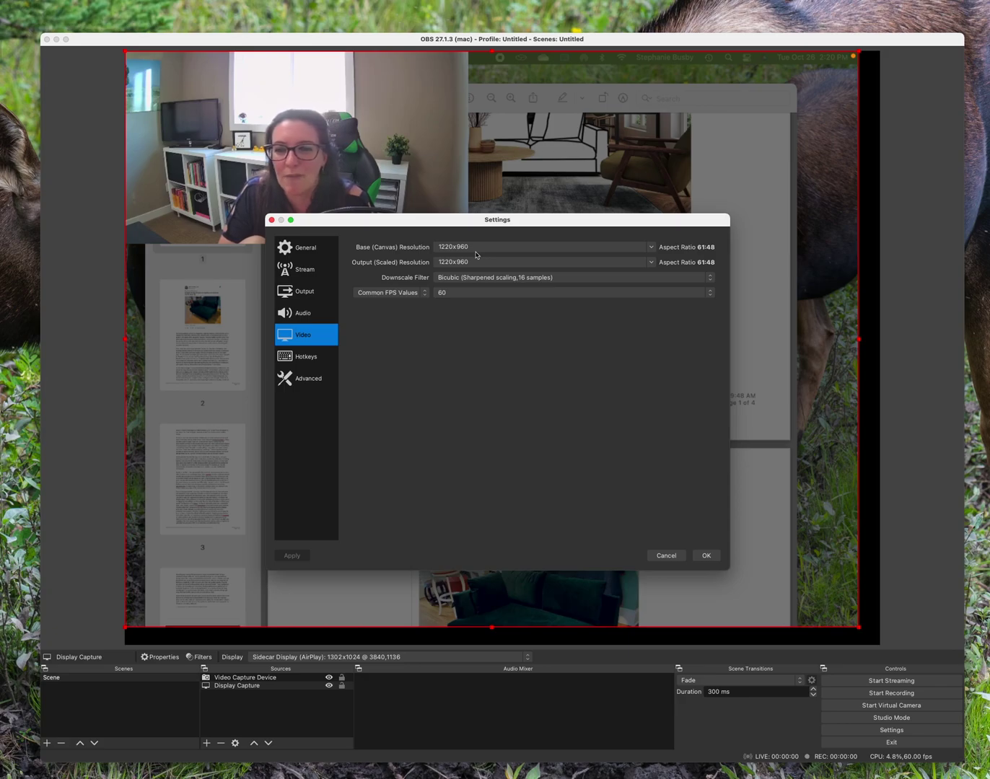
pyautogui.click(706, 555)
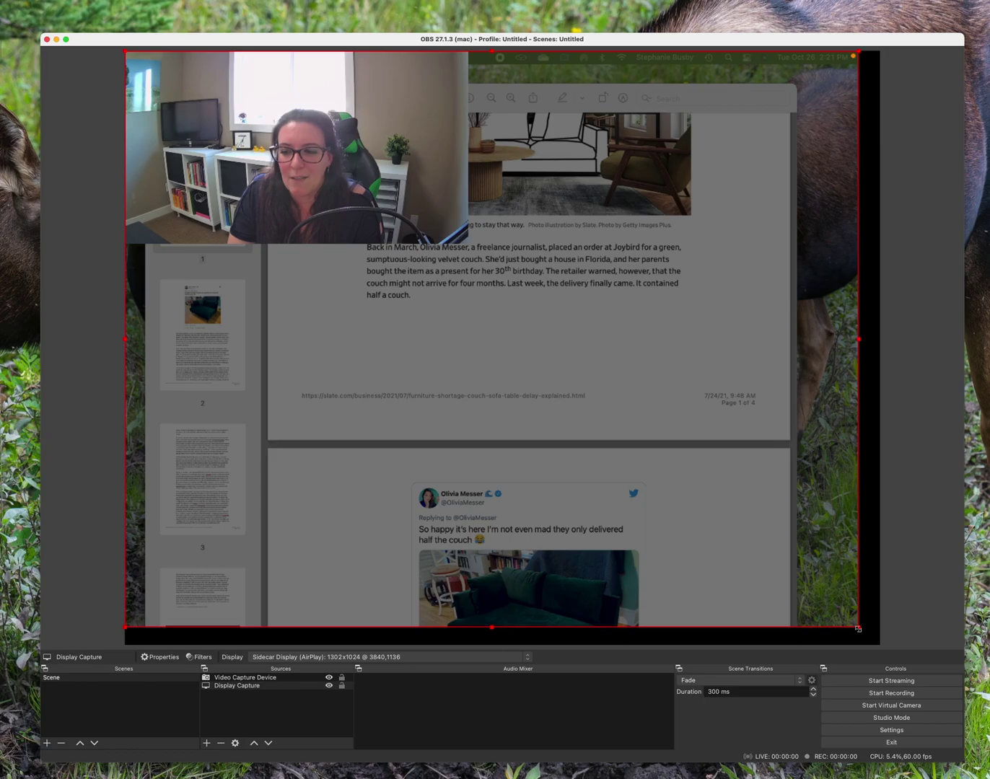
pyautogui.moveTo(857, 629); pyautogui.dragTo(881, 642)
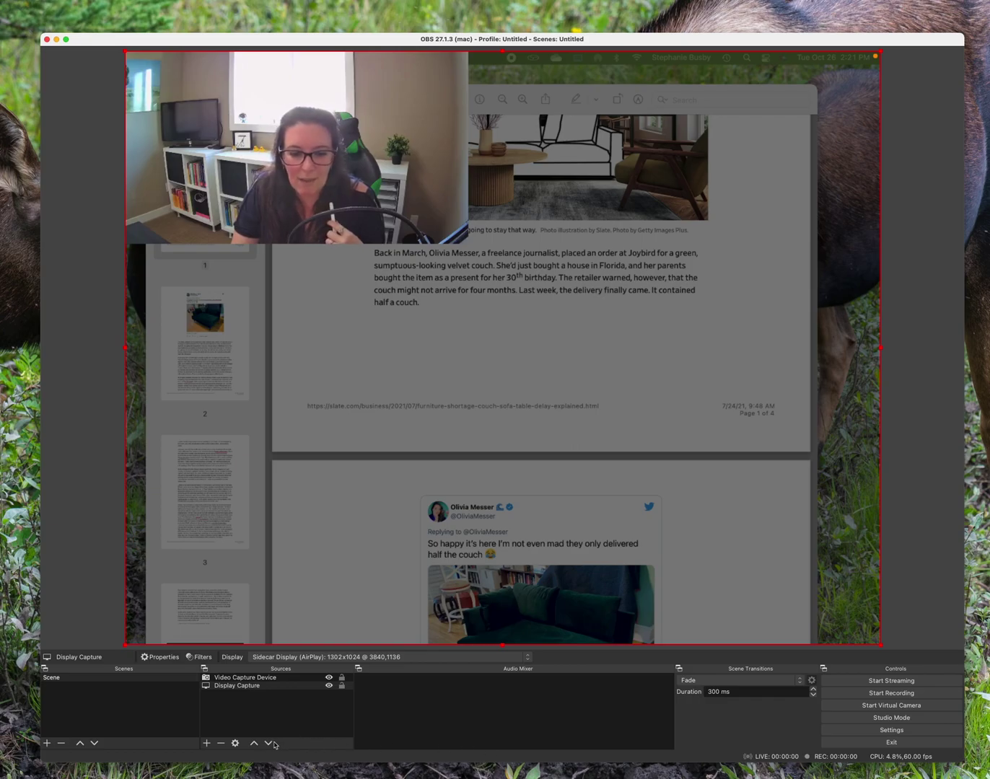
pyautogui.click(206, 743)
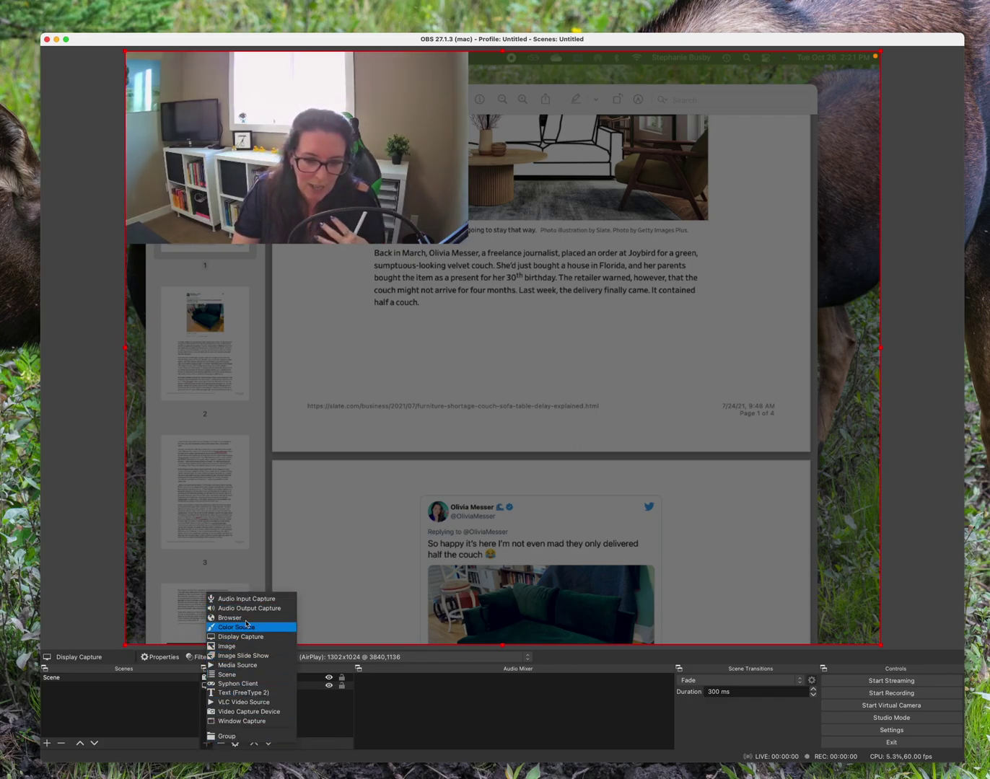
# Step: Add an Audio Input Capture on the Default device, then move the webcam overlay top-right
pyautogui.click(246, 597)
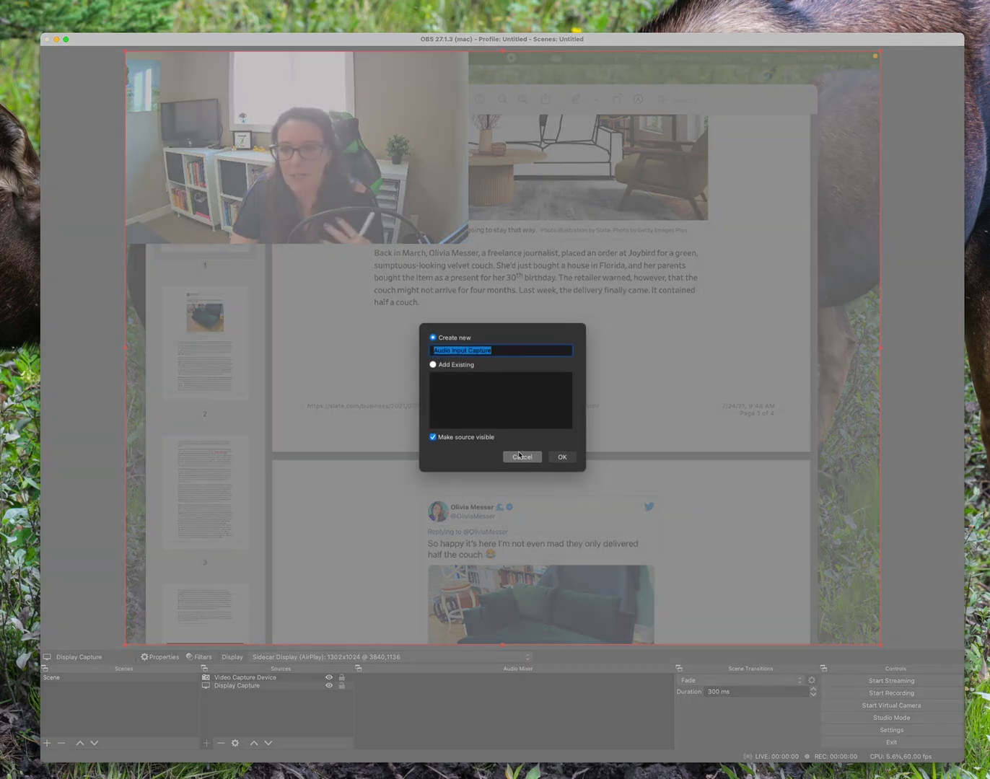
pyautogui.click(562, 457)
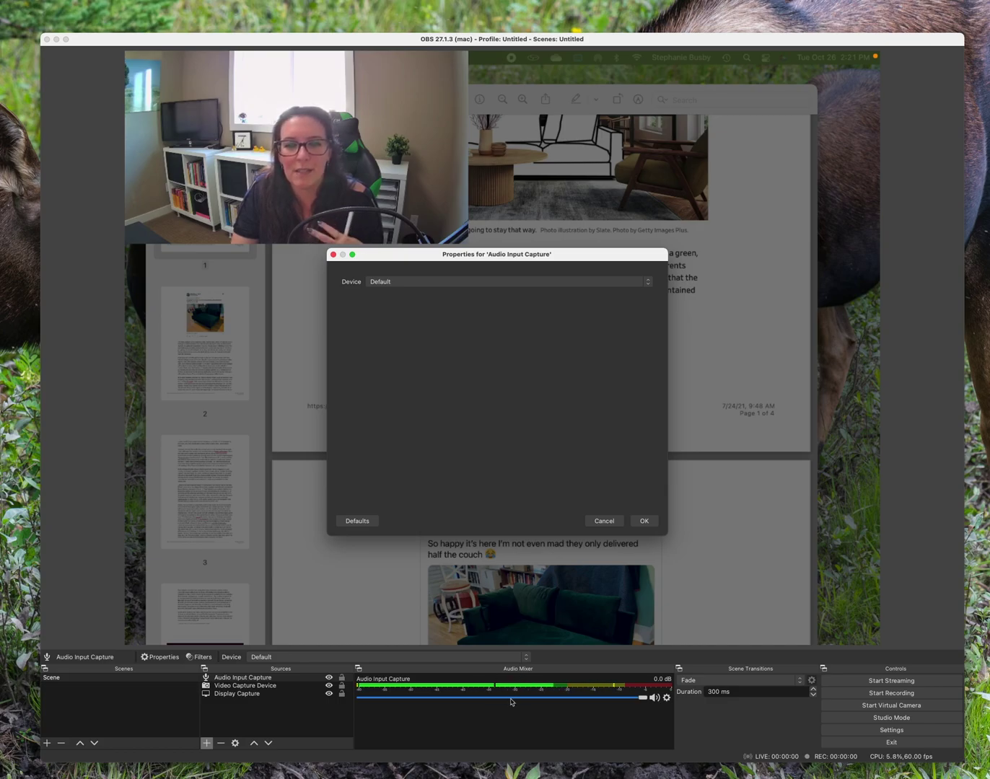
pyautogui.click(406, 282)
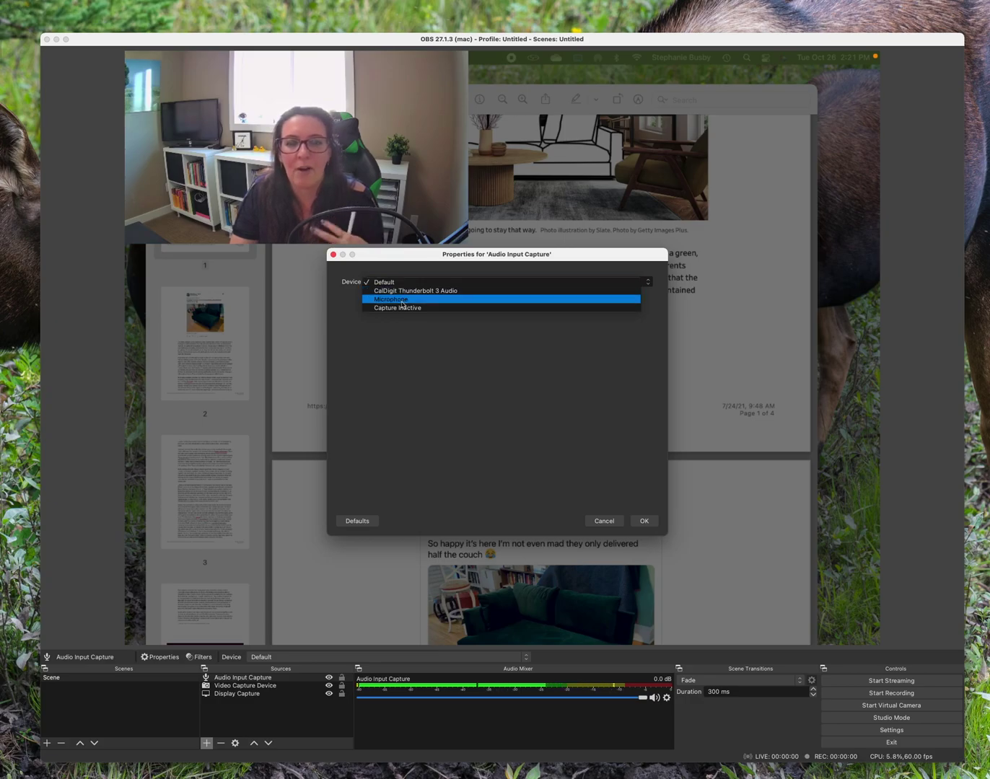
pyautogui.click(336, 317)
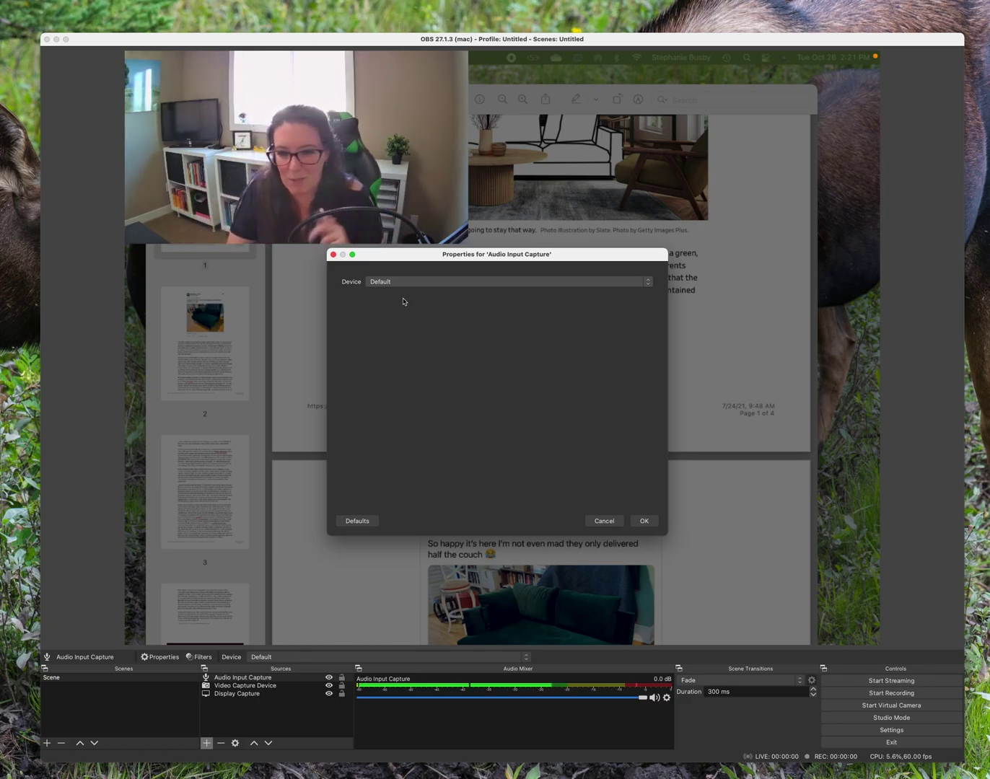
pyautogui.click(604, 523)
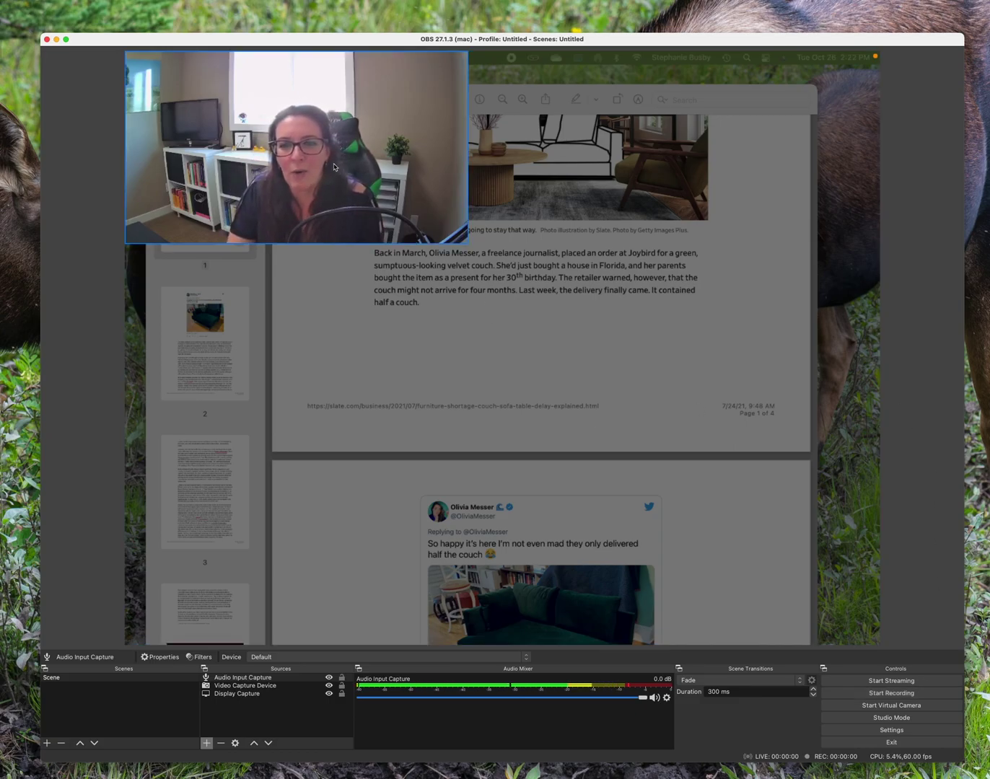
pyautogui.moveTo(337, 152); pyautogui.dragTo(747, 164)
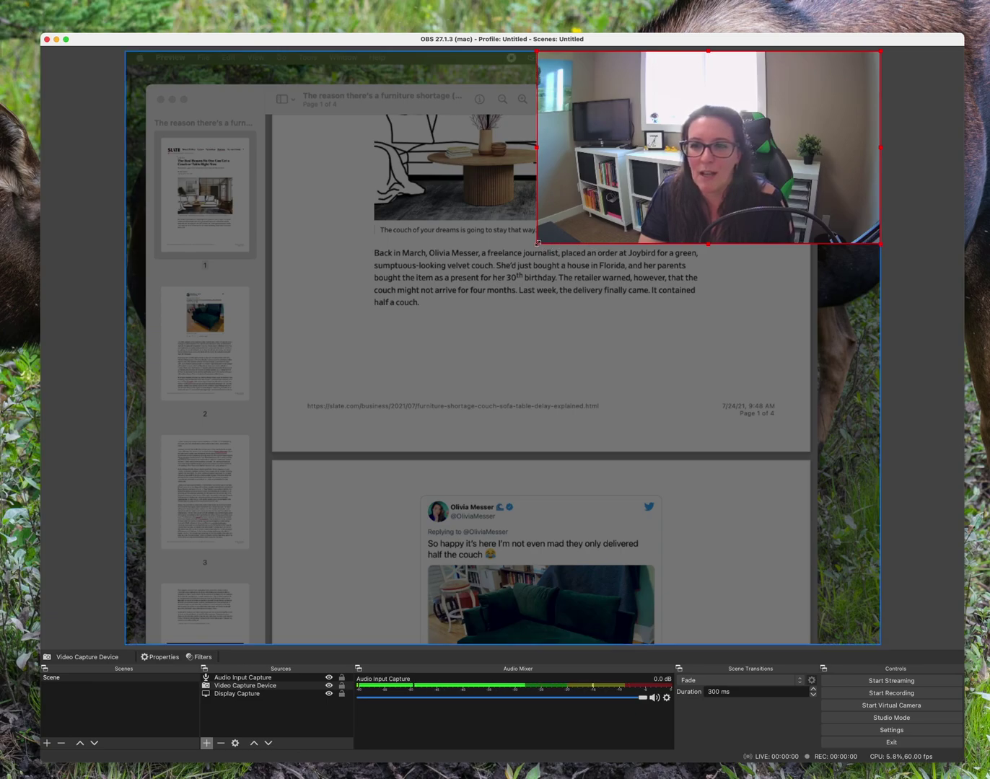
# Step: Shrink the webcam overlay slightly by its corner handle and drag it back to the top-left
pyautogui.moveTo(540, 245)
pyautogui.mouseDown()
pyautogui.moveTo(592, 214)
pyautogui.moveTo(512, 258)
pyautogui.moveTo(528, 249)
pyautogui.mouseUp()
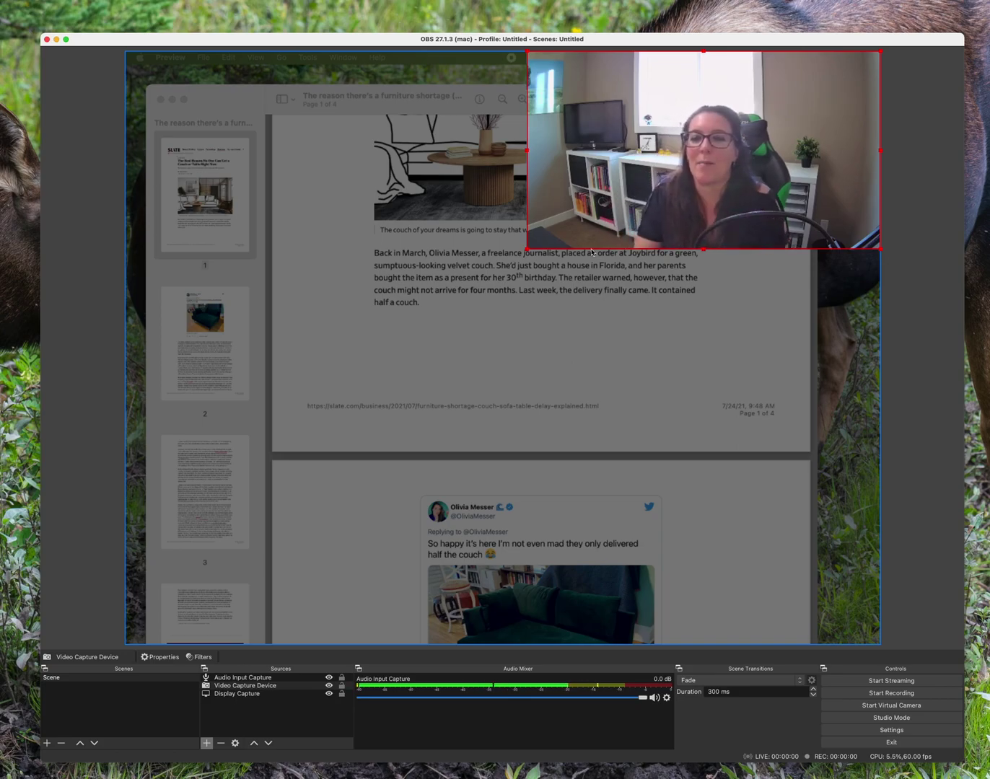
pyautogui.moveTo(532, 252); pyautogui.dragTo(573, 236)
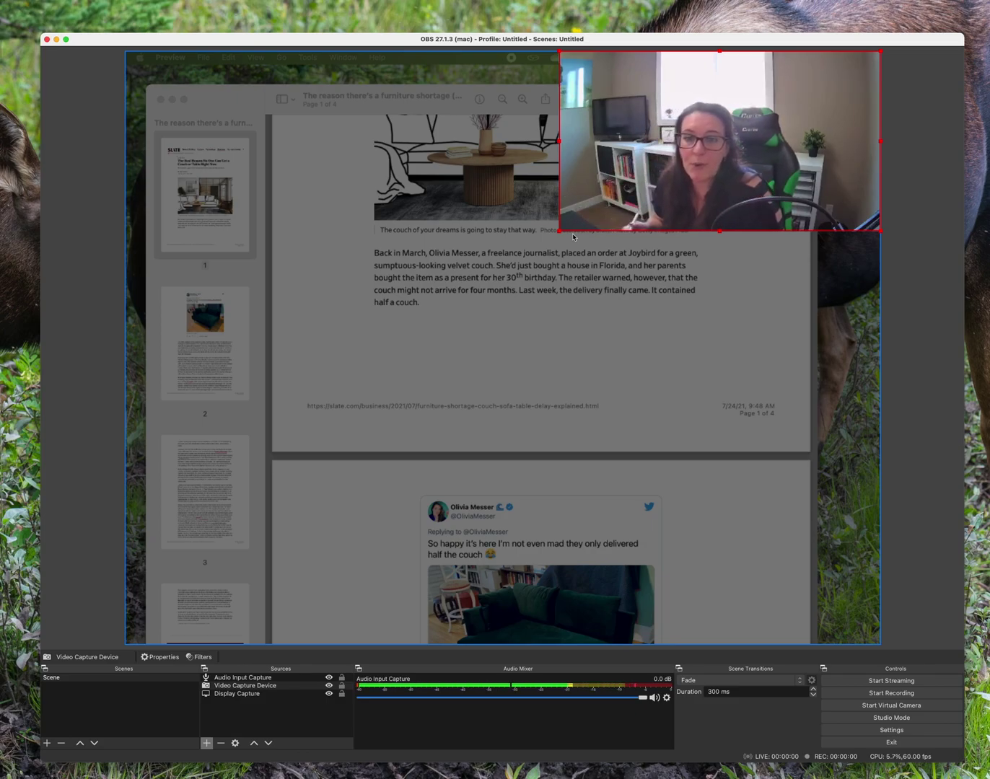
pyautogui.moveTo(772, 129); pyautogui.dragTo(348, 128)
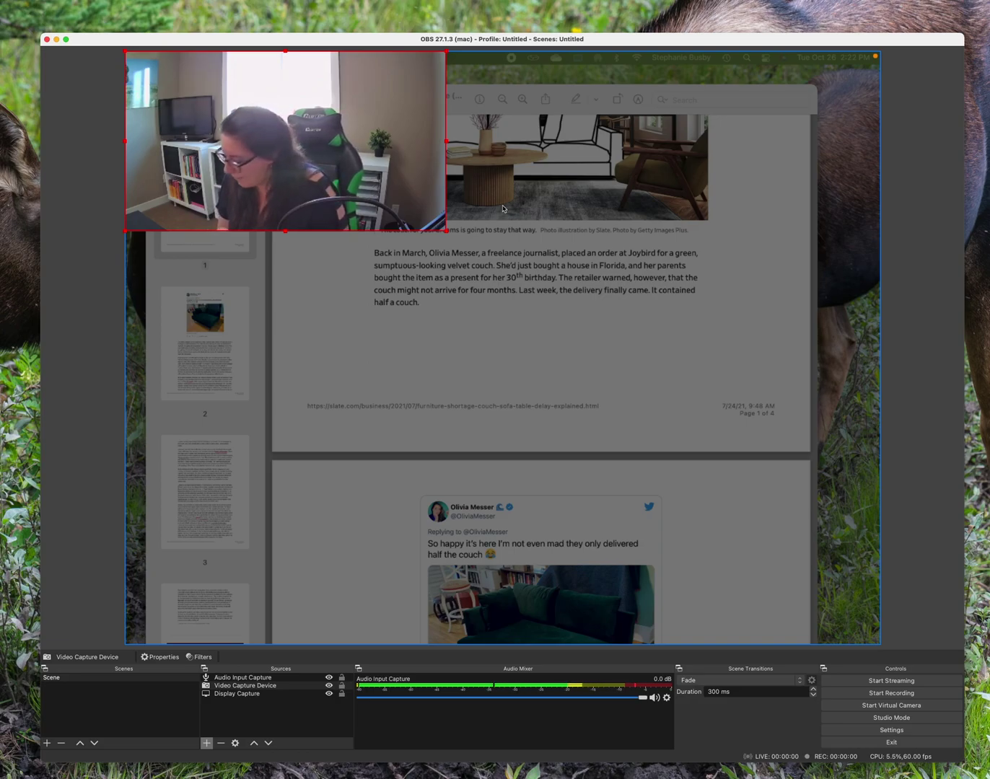
pyautogui.scroll(-3, 503, 209)
pyautogui.scroll(8, 503, 208)
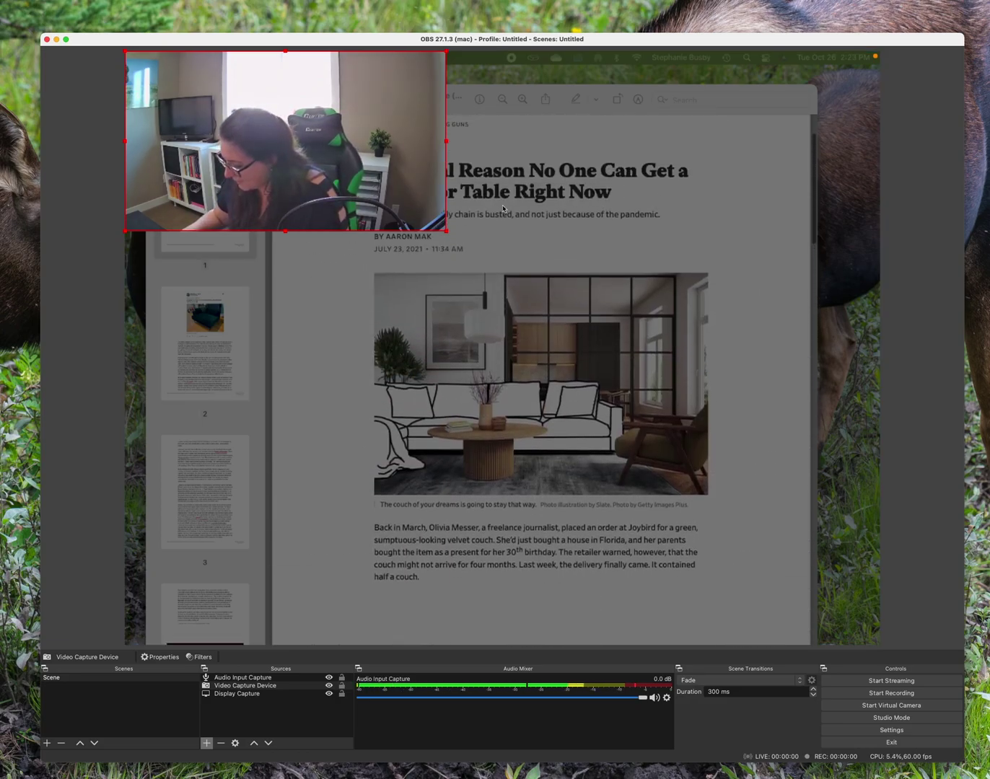
pyautogui.scroll(3, 503, 209)
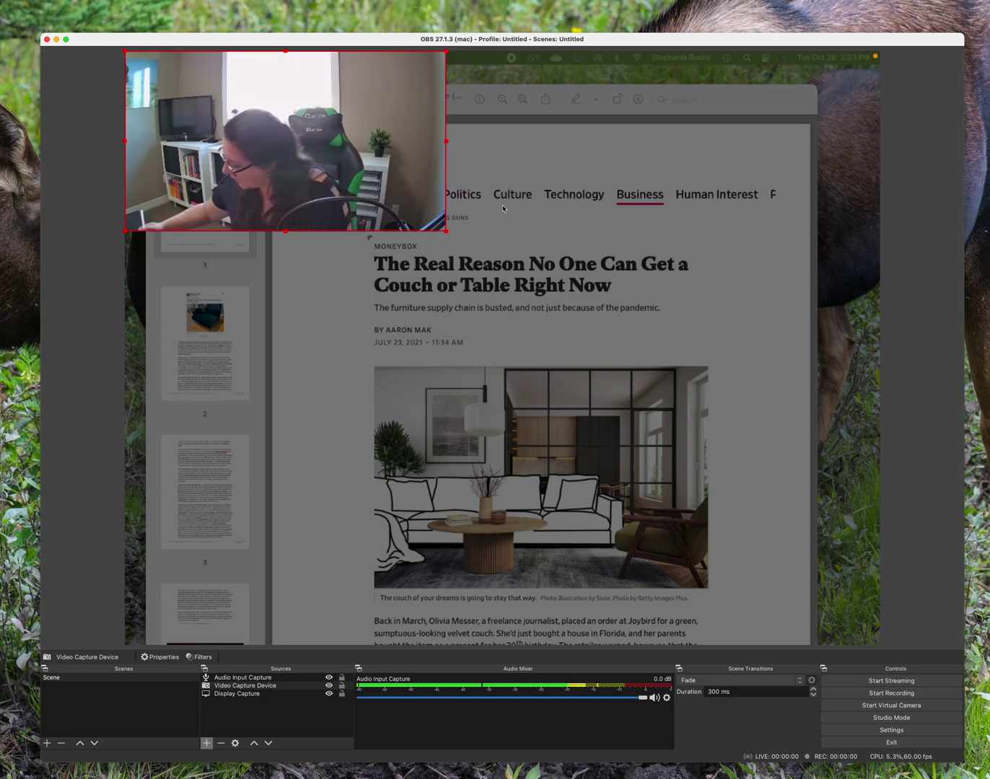
# Step: Show Preview's markup tools on the Slate article PDF and move the webcam overlay top-right
pyautogui.click(637, 99)
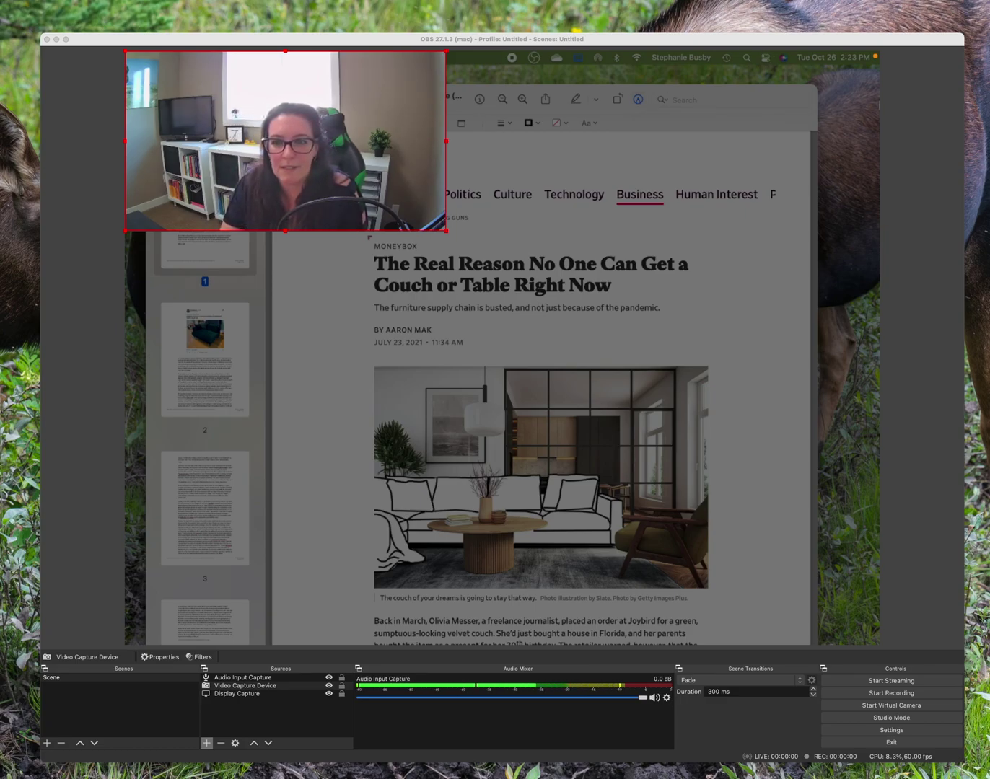
pyautogui.moveTo(204, 176); pyautogui.dragTo(643, 176)
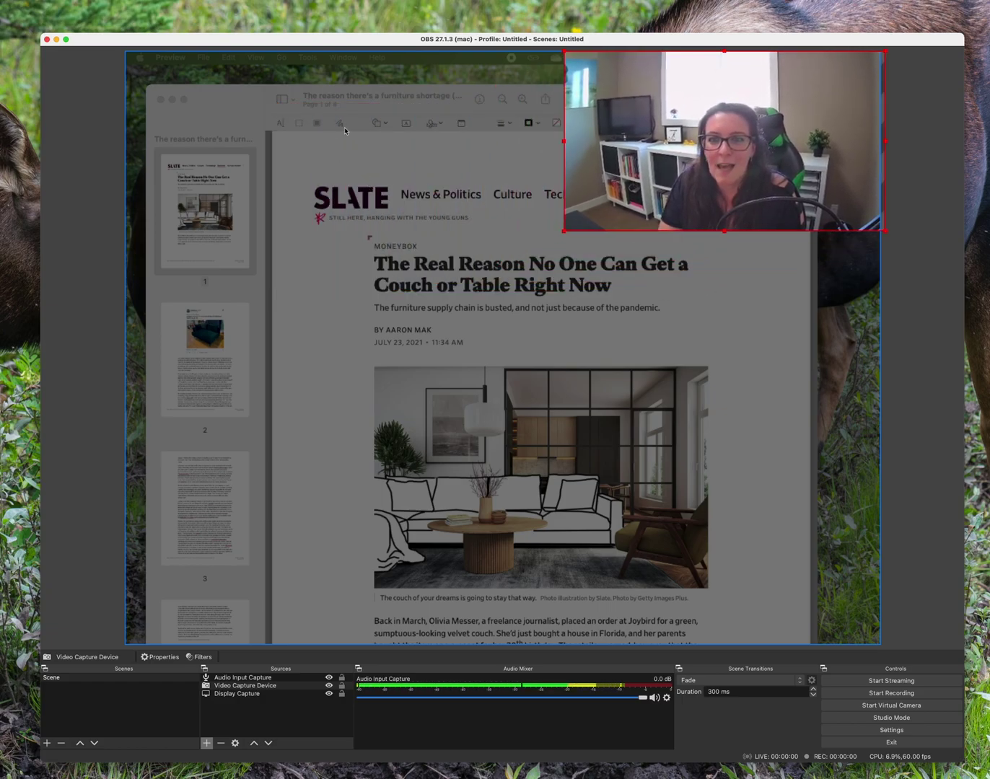
pyautogui.click(533, 149)
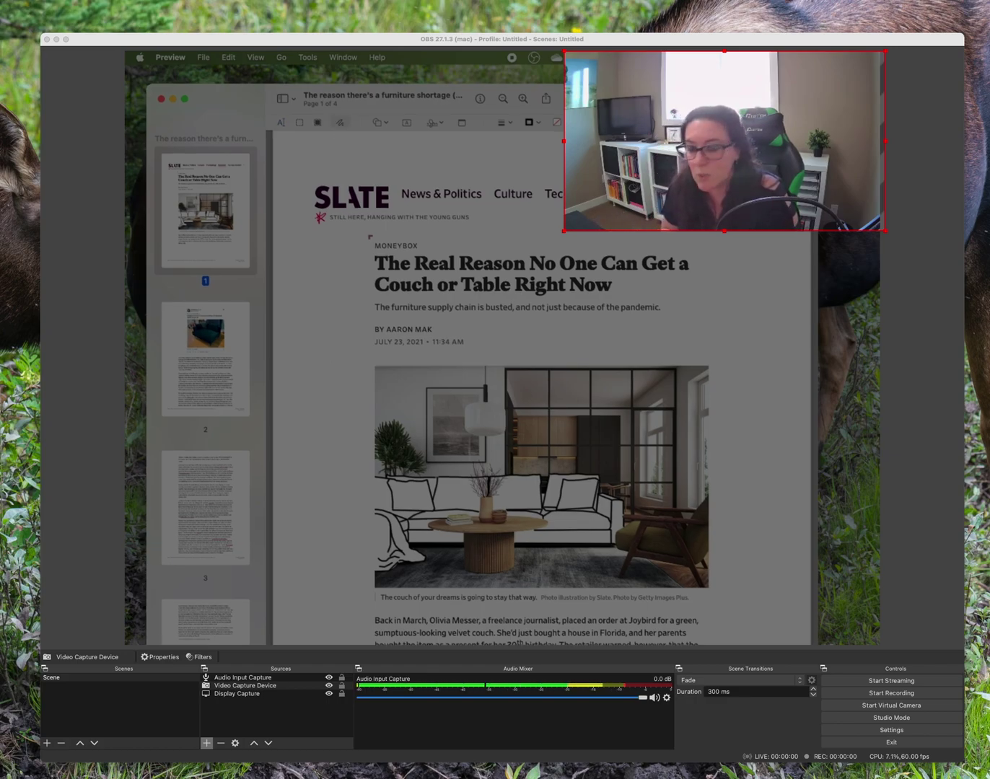
pyautogui.moveTo(374, 258)
pyautogui.mouseDown()
pyautogui.moveTo(335, 292)
pyautogui.moveTo(662, 308)
pyautogui.mouseUp()
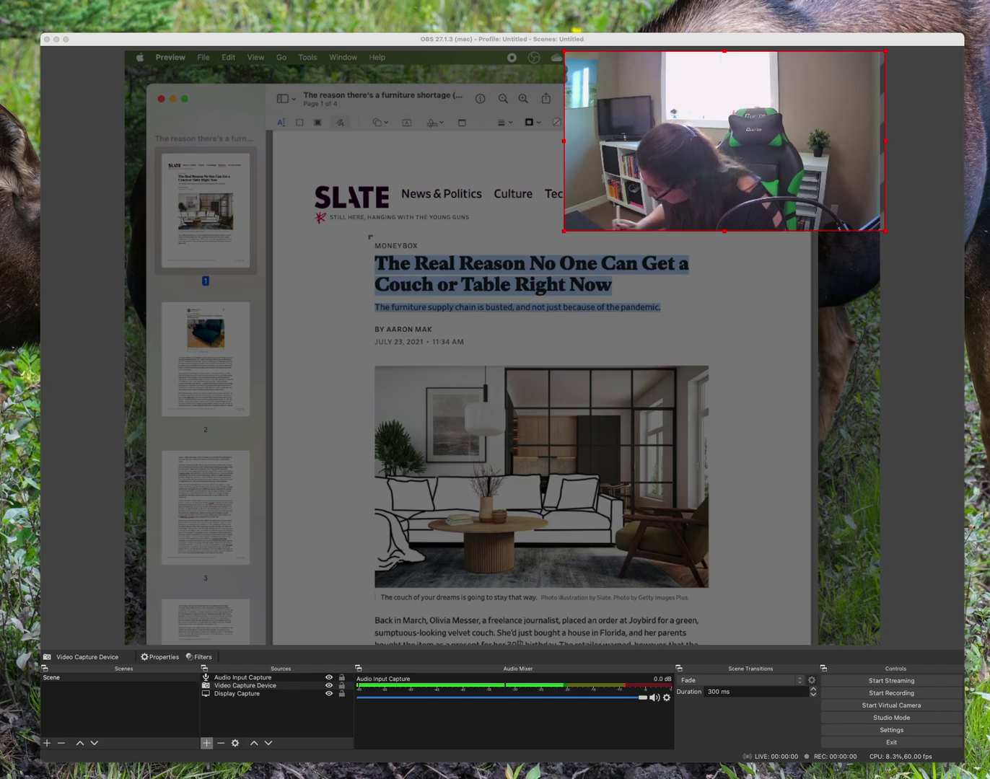
pyautogui.click(401, 353)
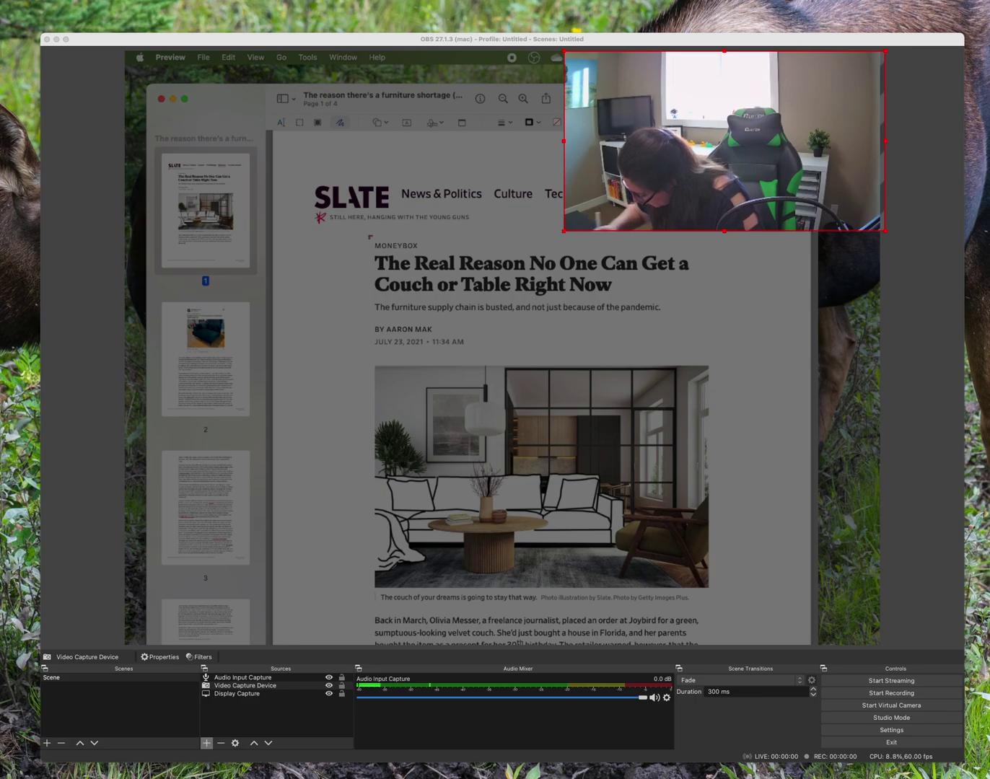
# Step: Underline the date, photo caption, first paragraph and 'Table Right Now', and mark beside the headline
pyautogui.moveTo(391, 347); pyautogui.dragTo(477, 347)
pyautogui.moveTo(381, 601); pyautogui.dragTo(644, 601)
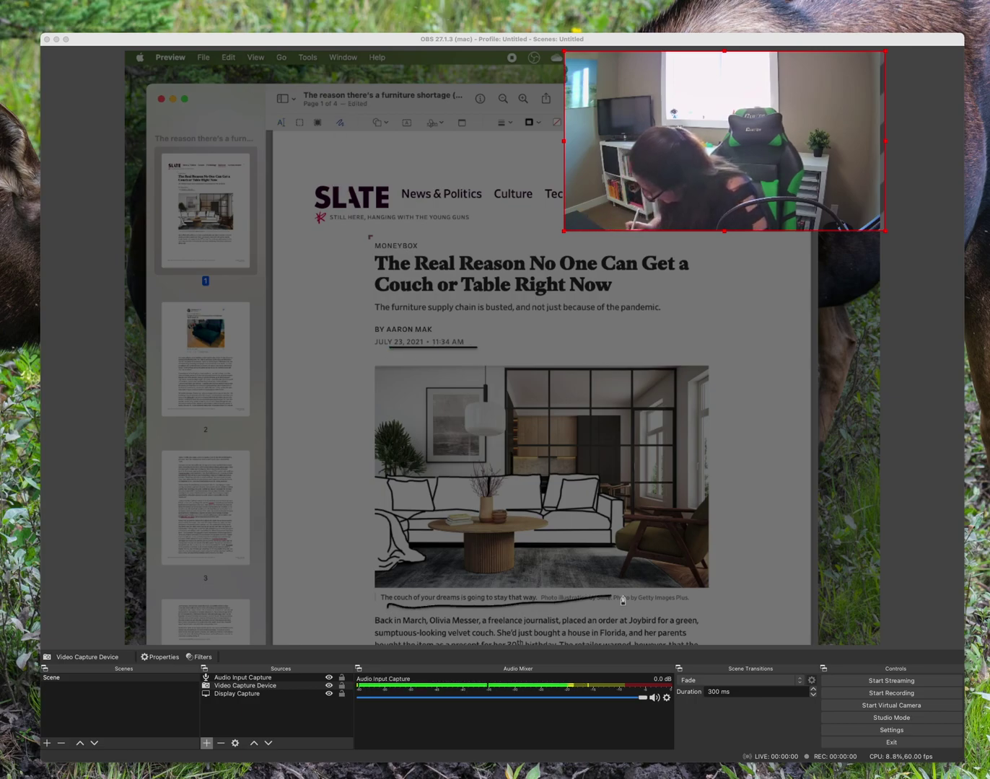
pyautogui.moveTo(447, 632); pyautogui.dragTo(622, 631)
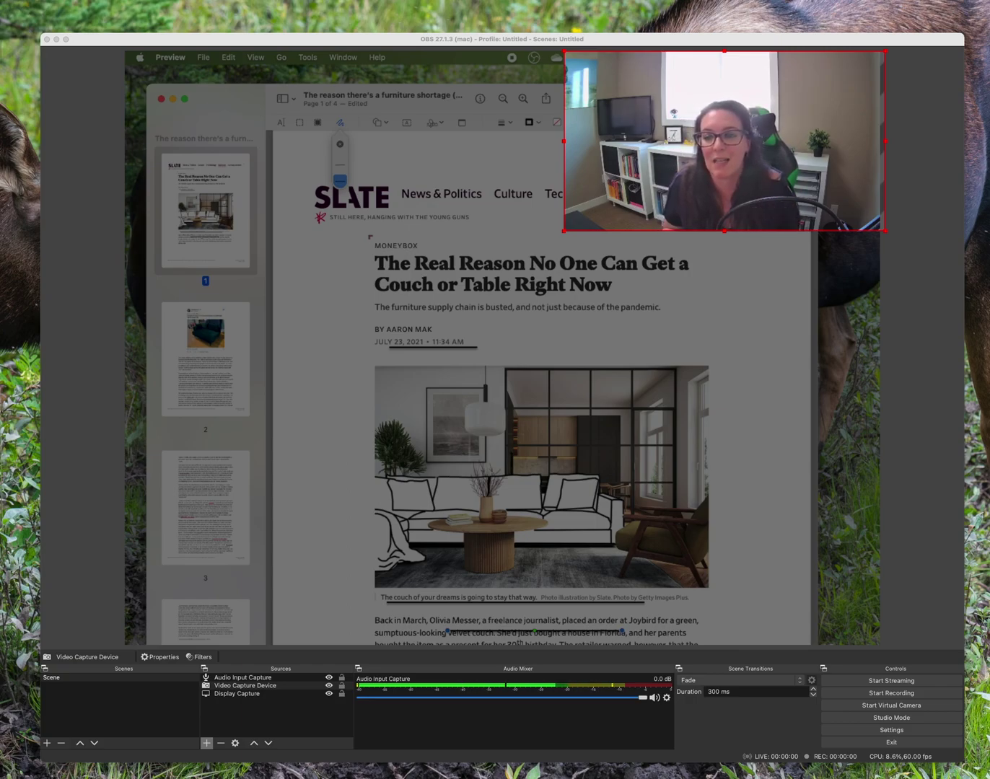
pyautogui.moveTo(435, 298); pyautogui.dragTo(584, 296)
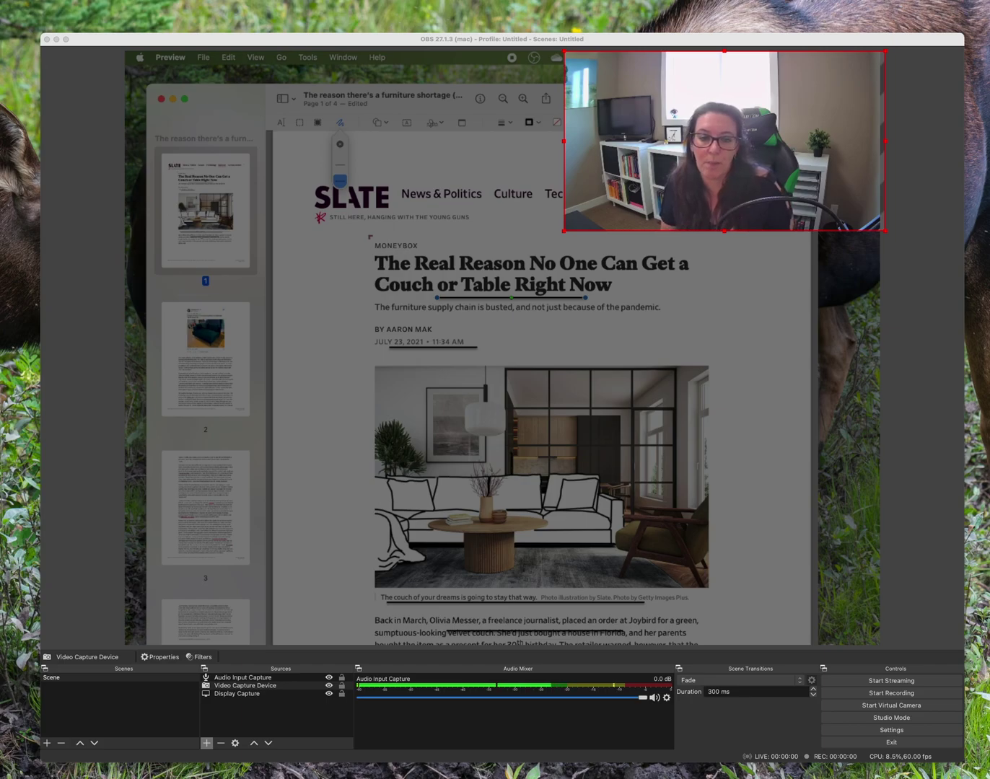
pyautogui.moveTo(724, 232)
pyautogui.mouseDown()
pyautogui.moveTo(788, 297)
pyautogui.moveTo(700, 277)
pyautogui.mouseUp()
pyautogui.moveTo(786, 272); pyautogui.dragTo(799, 287)
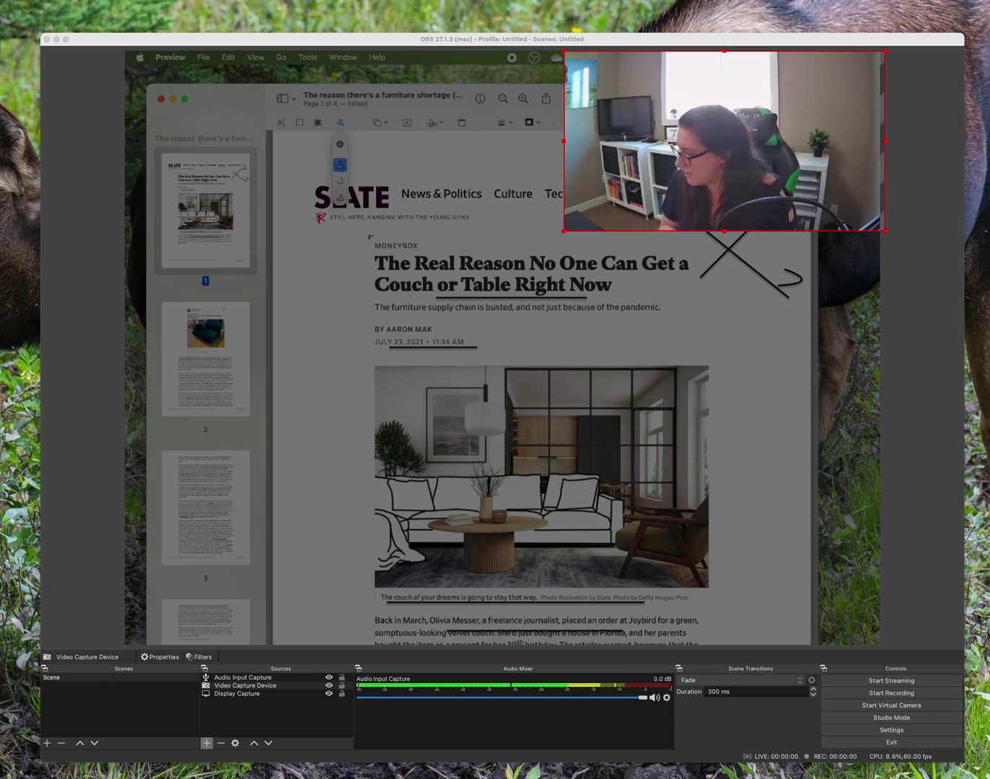
# Step: Sketch crossing-arrow X marks beside the byline and beside the photo
pyautogui.moveTo(369, 321); pyautogui.dragTo(309, 276)
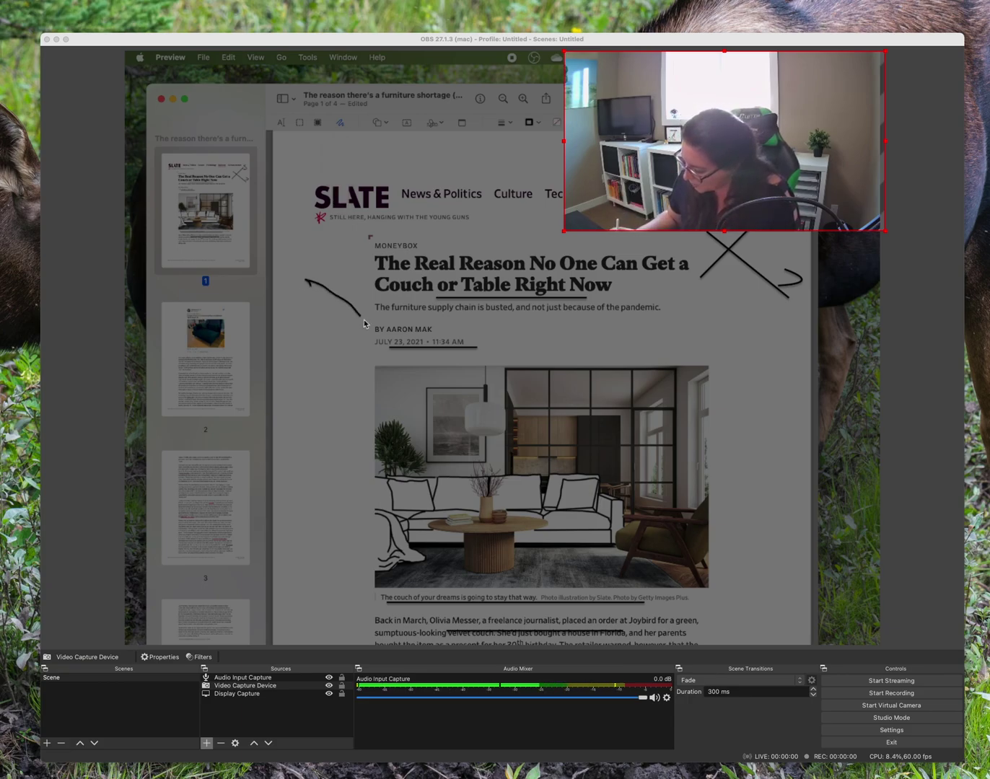
pyautogui.moveTo(377, 311); pyautogui.dragTo(382, 329)
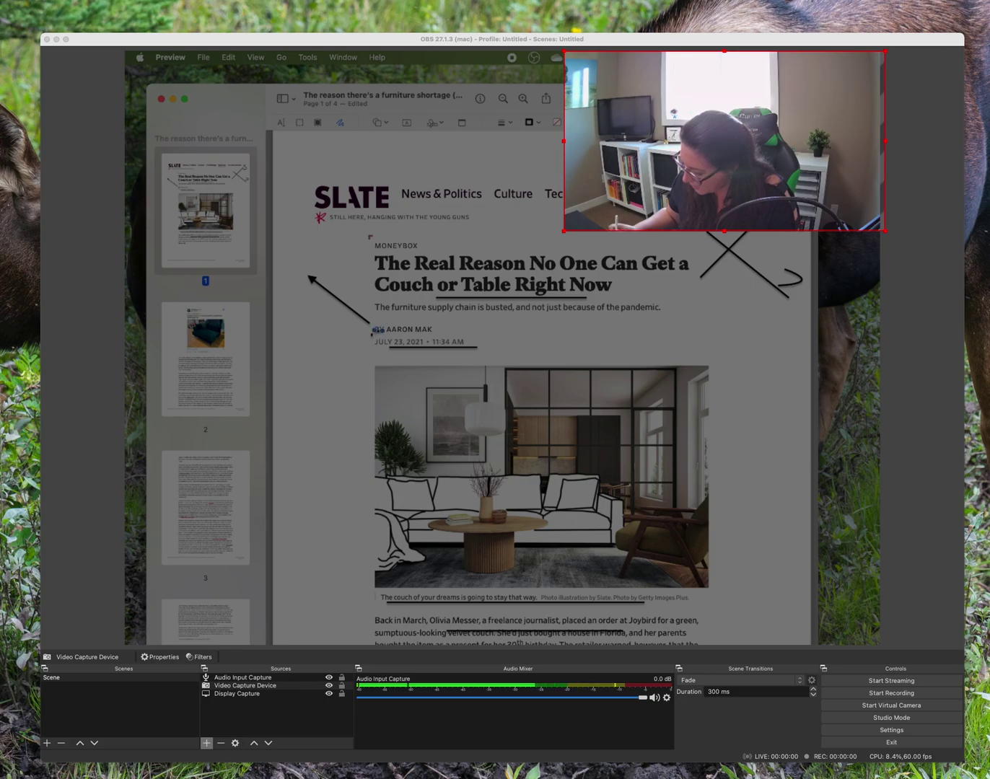
pyautogui.moveTo(362, 259); pyautogui.dragTo(309, 337)
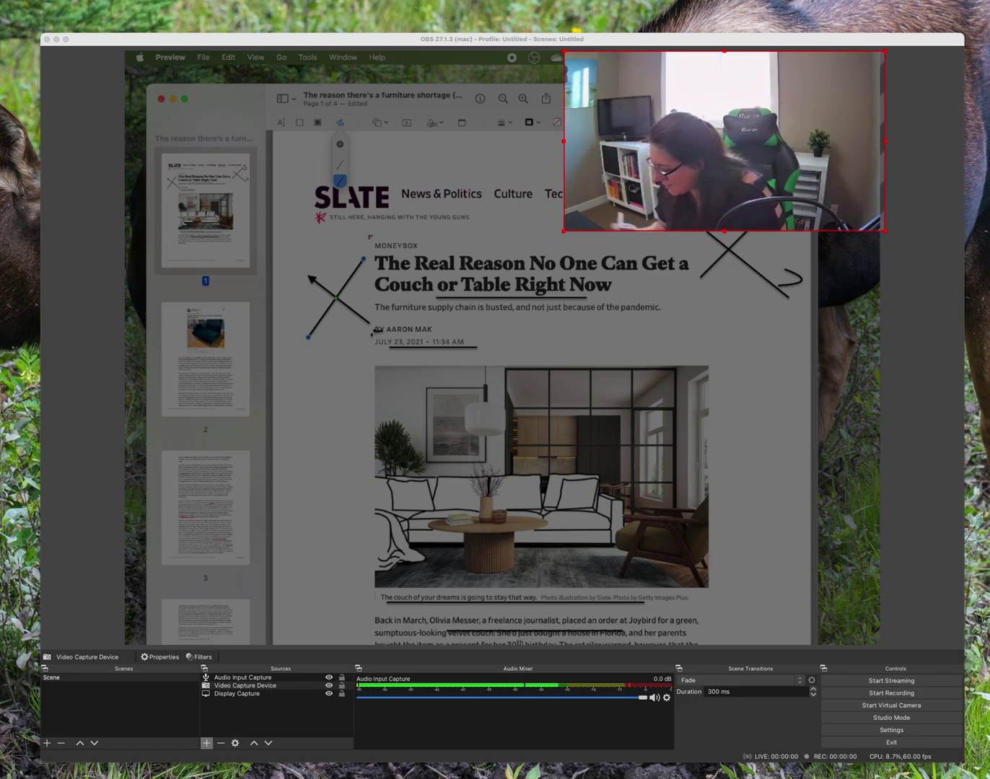
pyautogui.click(336, 298)
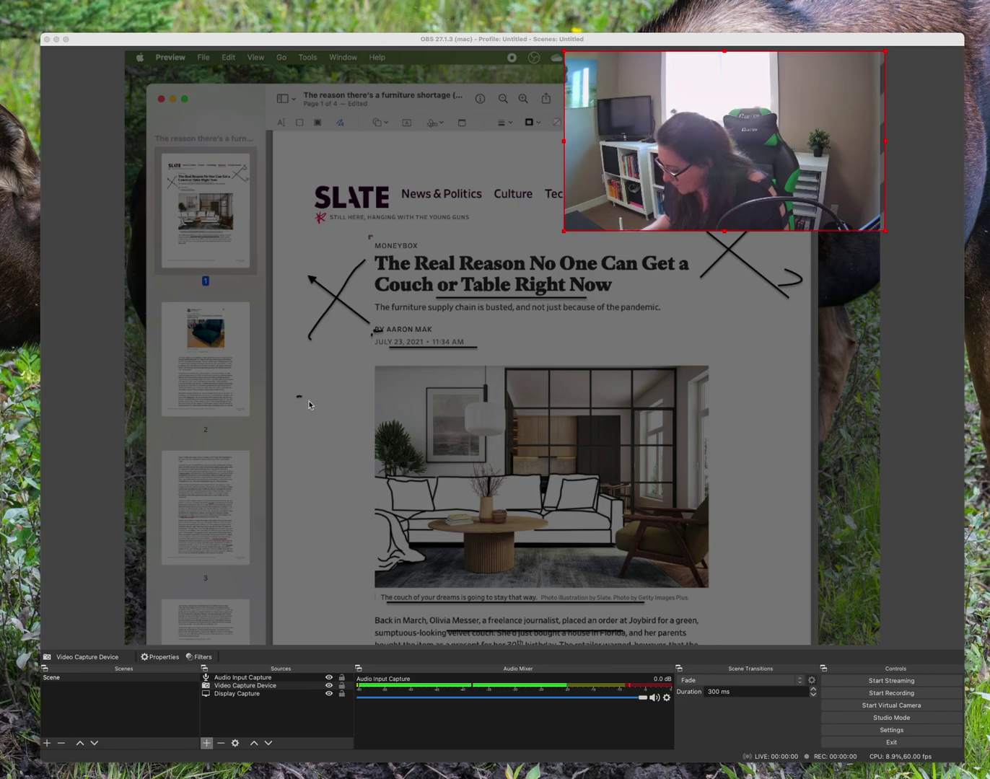
pyautogui.moveTo(308, 404); pyautogui.dragTo(356, 447)
pyautogui.moveTo(359, 373); pyautogui.dragTo(313, 460)
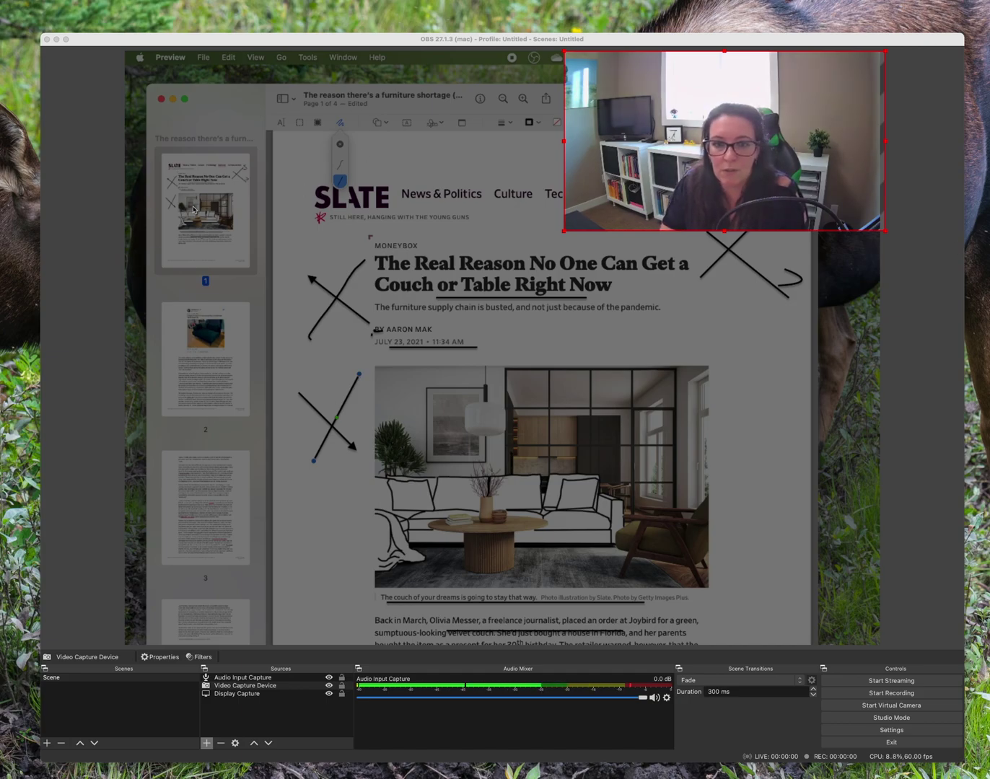
# Step: Move the Presentation1 PowerPoint window onto the Sidecar display and show the Slide Show options
pyautogui.moveTo(0, 289); pyautogui.dragTo(954, 128)
pyautogui.moveTo(602, 112); pyautogui.dragTo(989, 13)
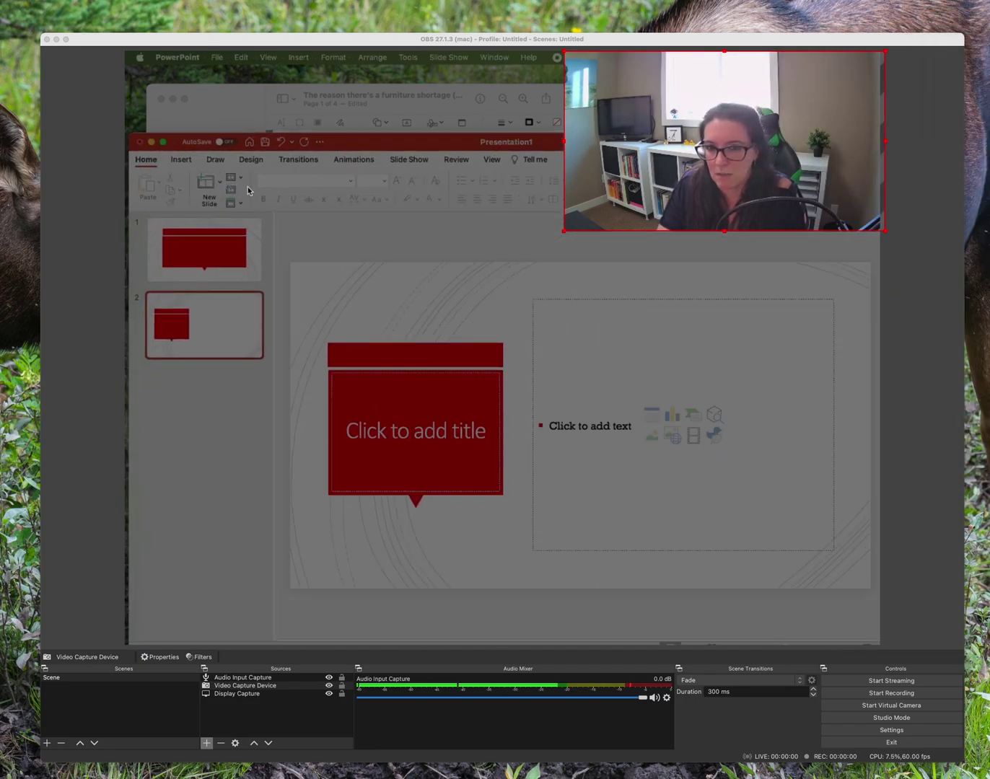
pyautogui.click(407, 164)
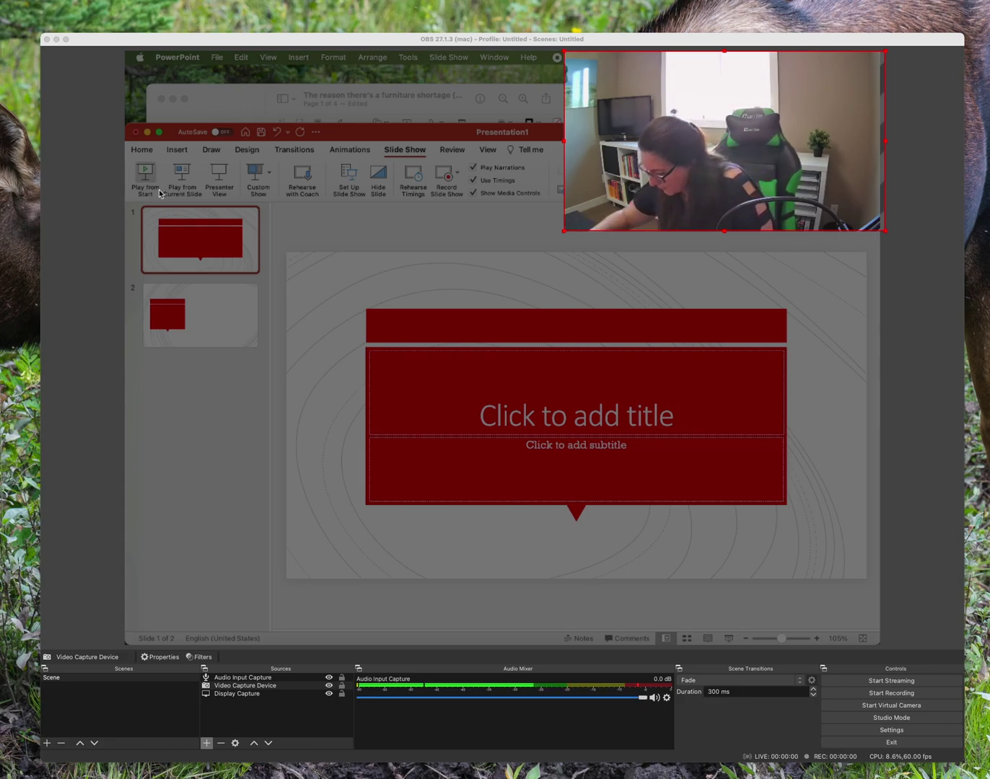
# Step: Raise the Presentation1 window on the captured display and bring up the animation options
pyautogui.moveTo(415, 140); pyautogui.dragTo(422, 96)
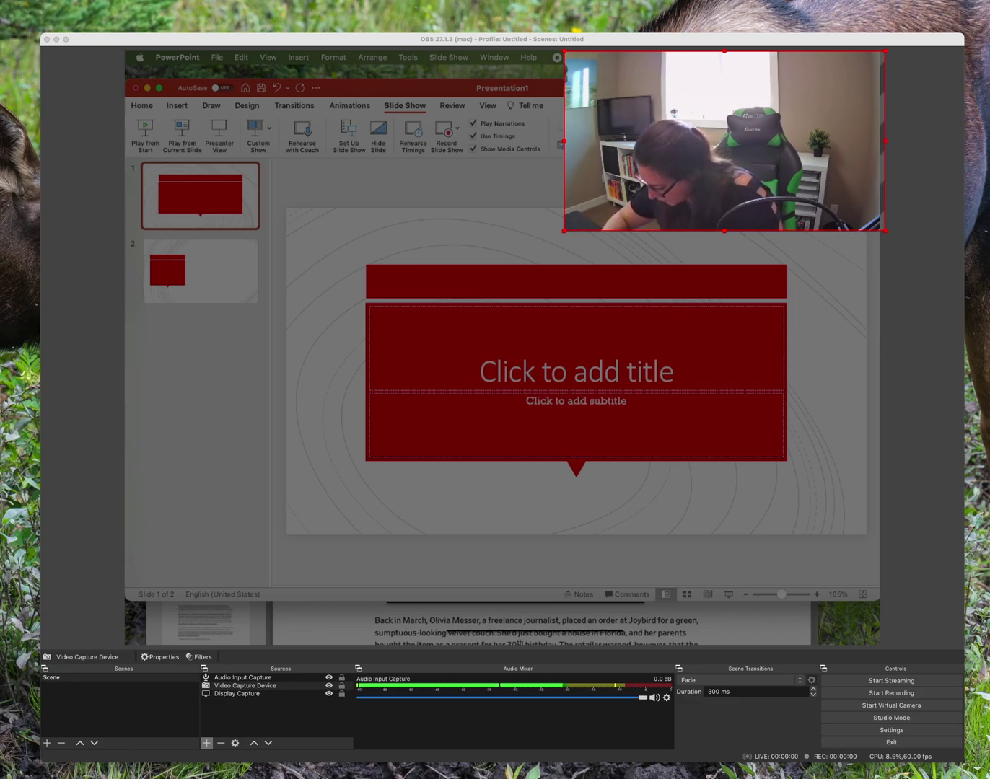
pyautogui.doubleClick(299, 107)
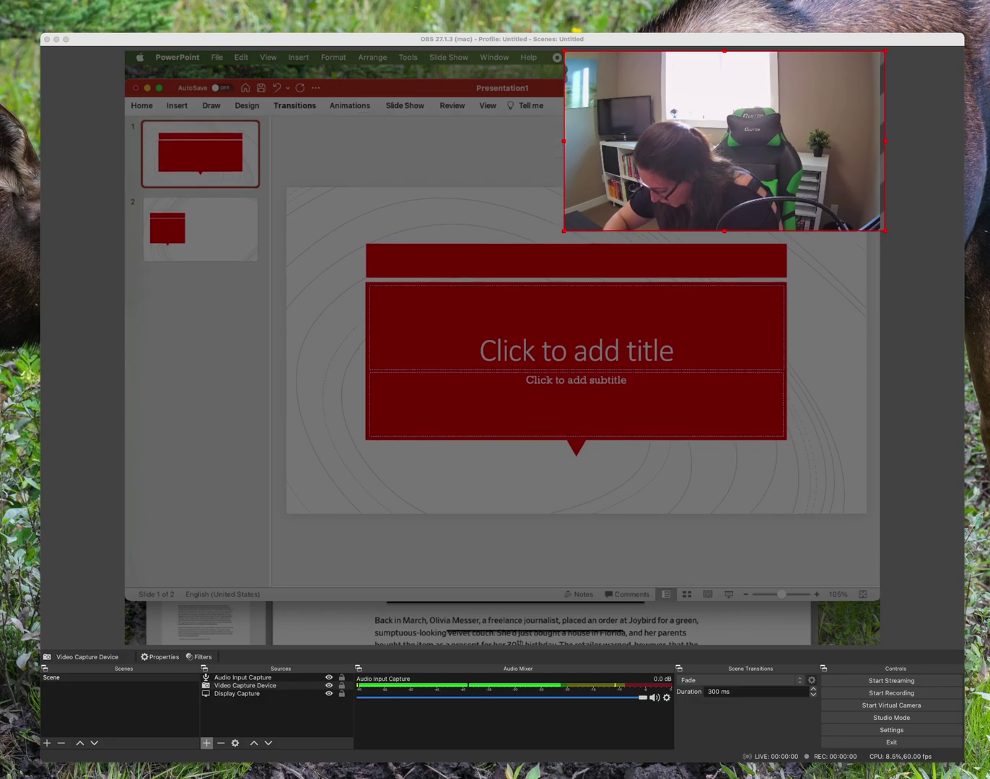
pyautogui.click(348, 107)
# Step: Browse the Slide Show, Transitions and Design tabs, ending on the Draw tab's pens and ink tools
pyautogui.click(405, 105)
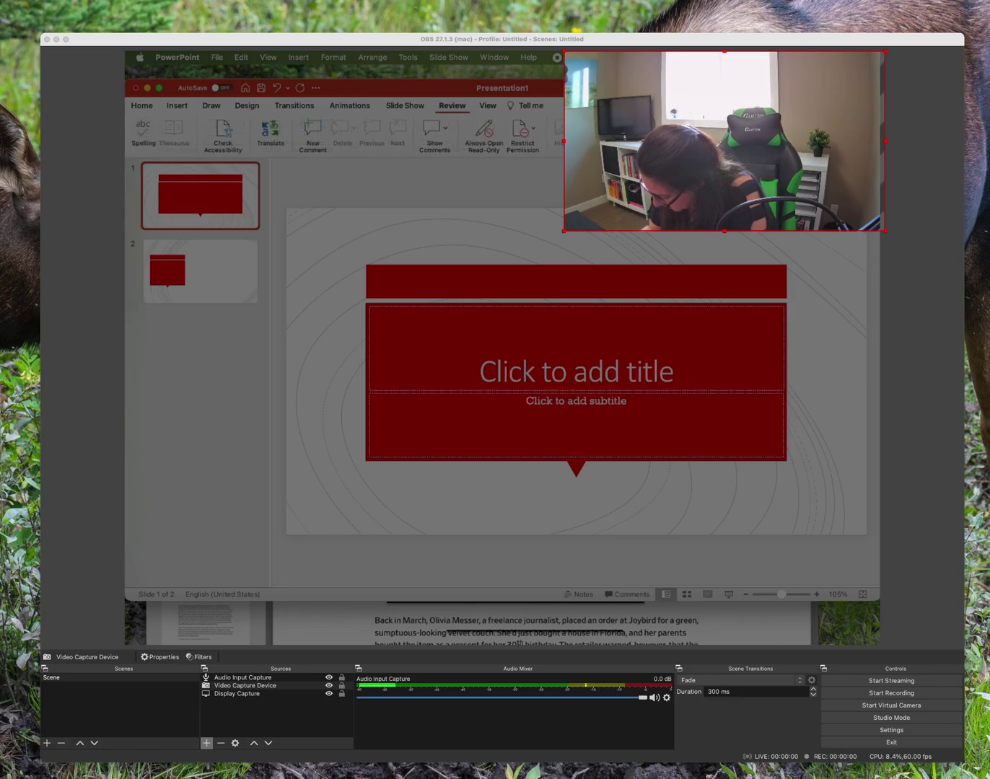
pyautogui.click(295, 104)
pyautogui.click(246, 106)
pyautogui.click(210, 106)
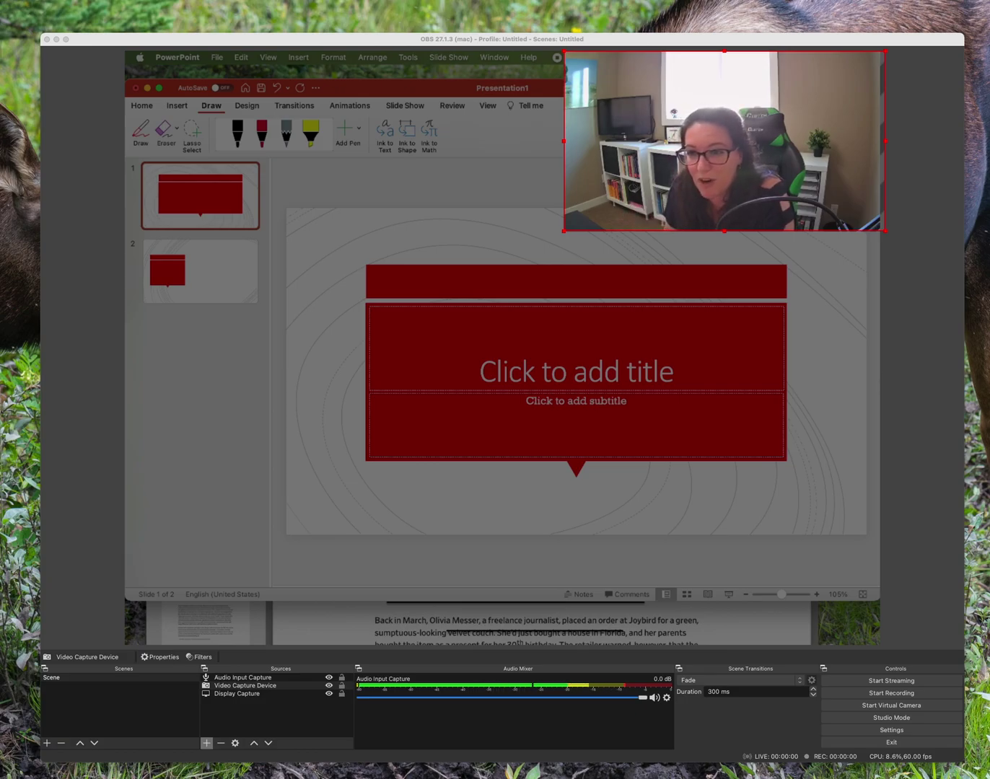
# Step: Pick the black pen and ink test scribbles on the title slide
pyautogui.click(140, 132)
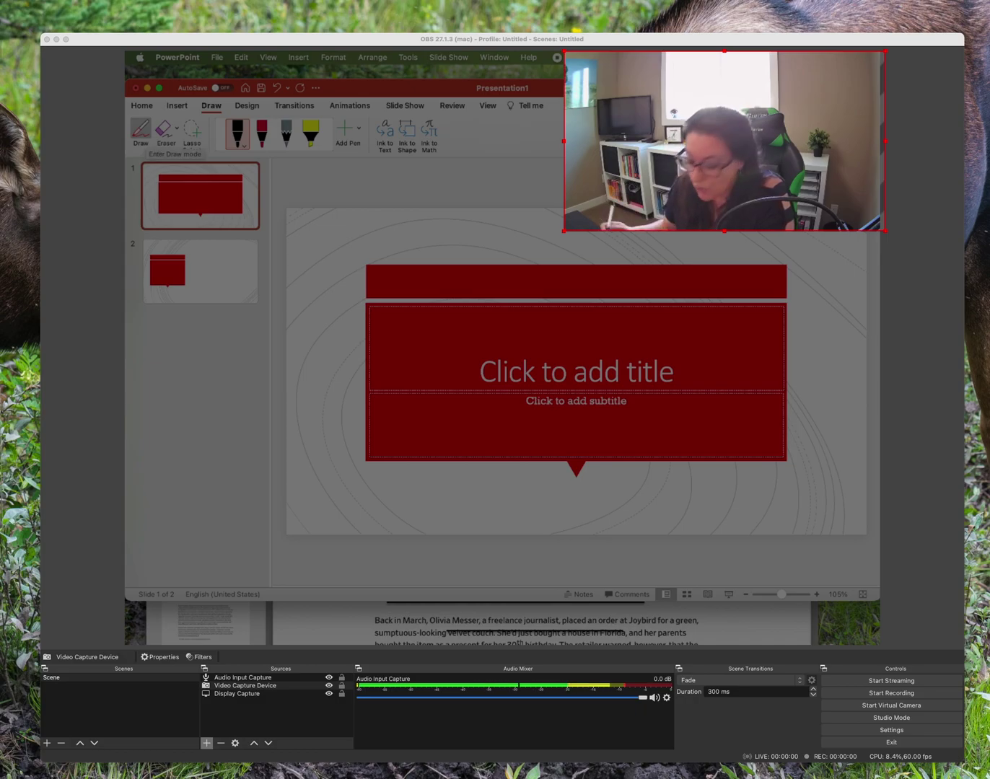
pyautogui.moveTo(394, 239)
pyautogui.mouseDown()
pyautogui.moveTo(330, 303)
pyautogui.moveTo(315, 382)
pyautogui.mouseUp()
pyautogui.moveTo(318, 434)
pyautogui.mouseDown()
pyautogui.moveTo(401, 498)
pyautogui.moveTo(524, 482)
pyautogui.mouseUp()
# Step: Ink an arrow plus Demand, Supply and markets on slide 2, then bring the Perfect Competition notebook over
pyautogui.click(231, 286)
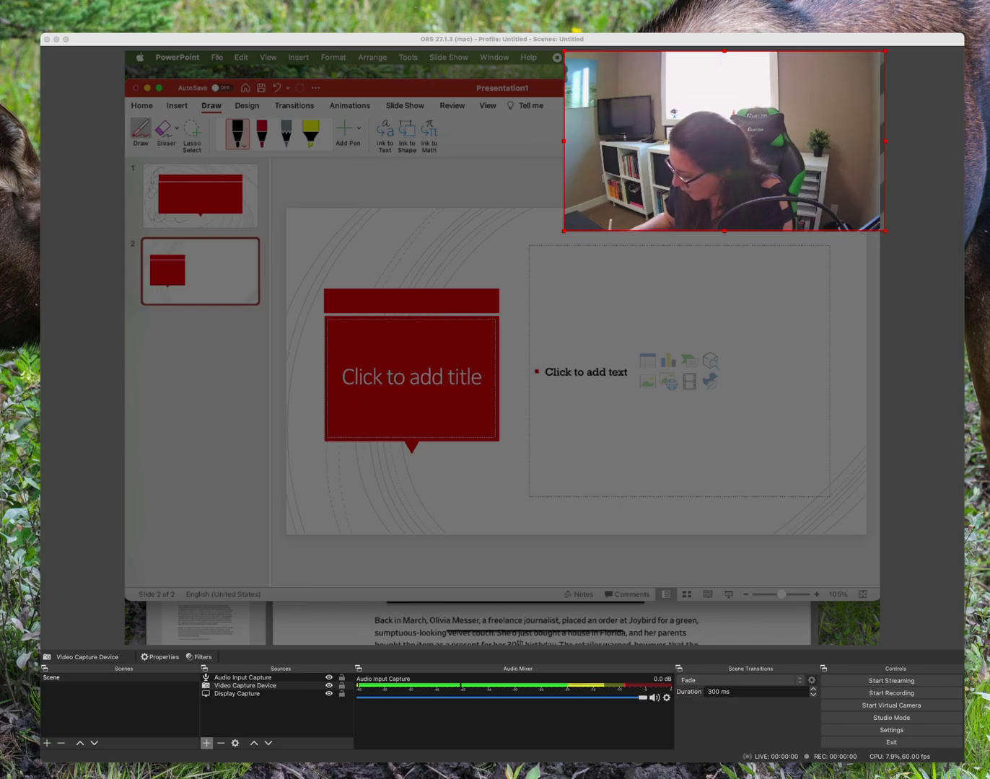
pyautogui.moveTo(567, 290)
pyautogui.mouseDown()
pyautogui.moveTo(632, 283)
pyautogui.moveTo(619, 276)
pyautogui.mouseUp()
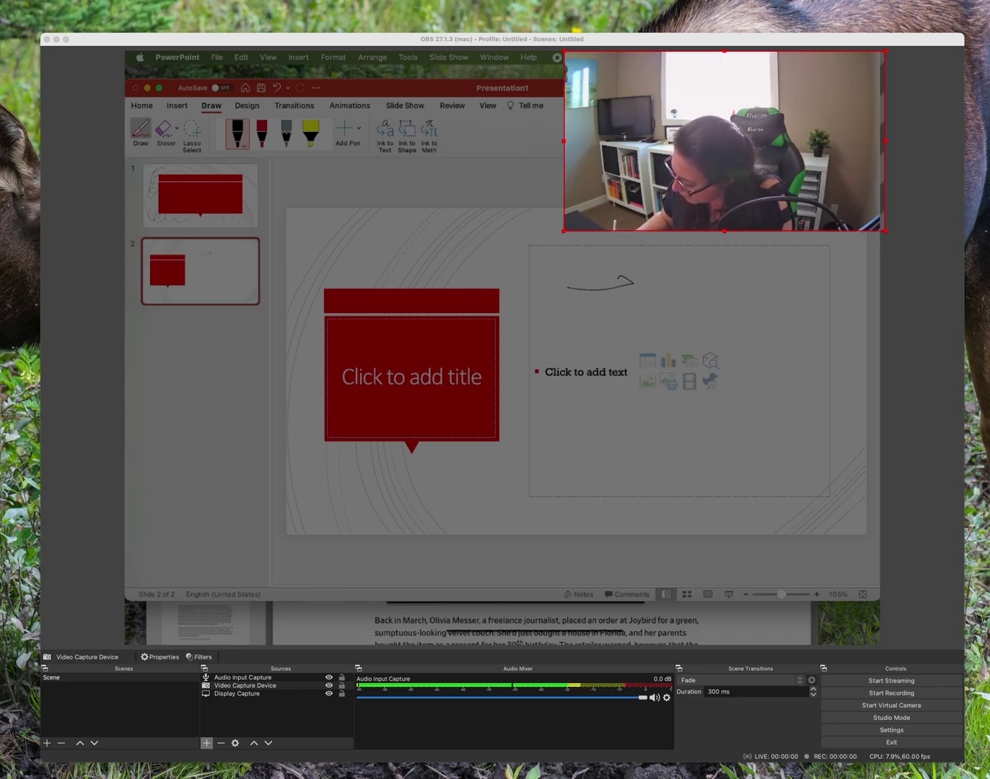
pyautogui.moveTo(594, 324); pyautogui.dragTo(635, 308)
pyautogui.moveTo(576, 344)
pyautogui.mouseDown()
pyautogui.moveTo(583, 354)
pyautogui.moveTo(606, 346)
pyautogui.moveTo(615, 365)
pyautogui.mouseUp()
pyautogui.moveTo(567, 413); pyautogui.dragTo(638, 411)
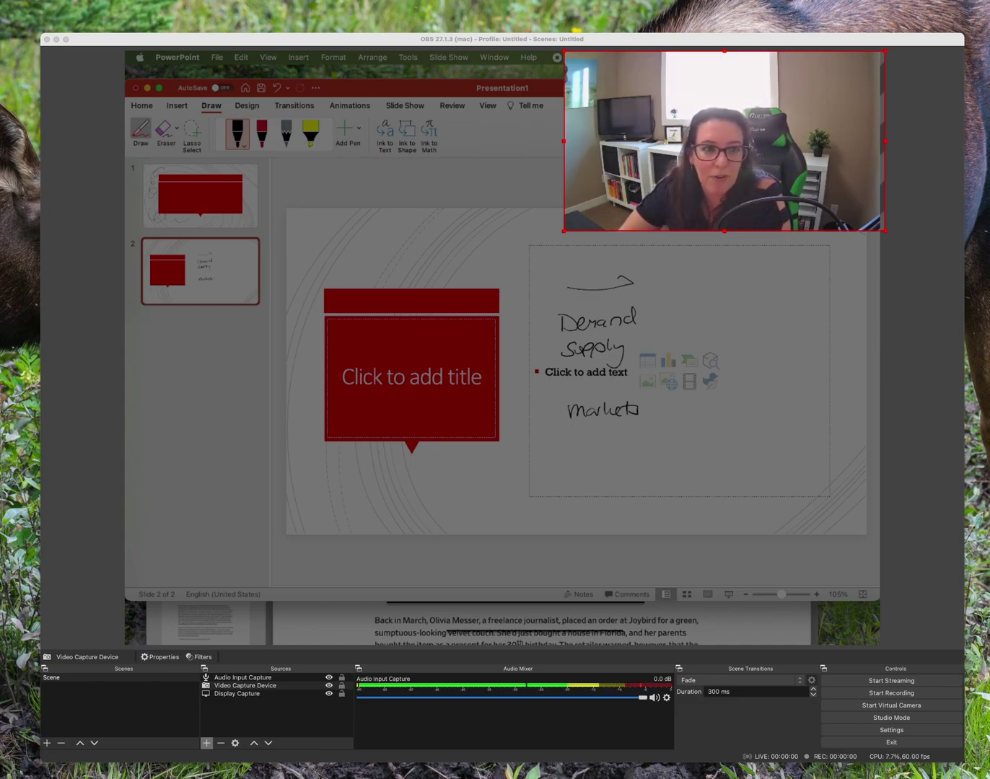
pyautogui.moveTo(0, 80); pyautogui.dragTo(606, 79)
pyautogui.moveTo(406, 98); pyautogui.dragTo(989, 10)
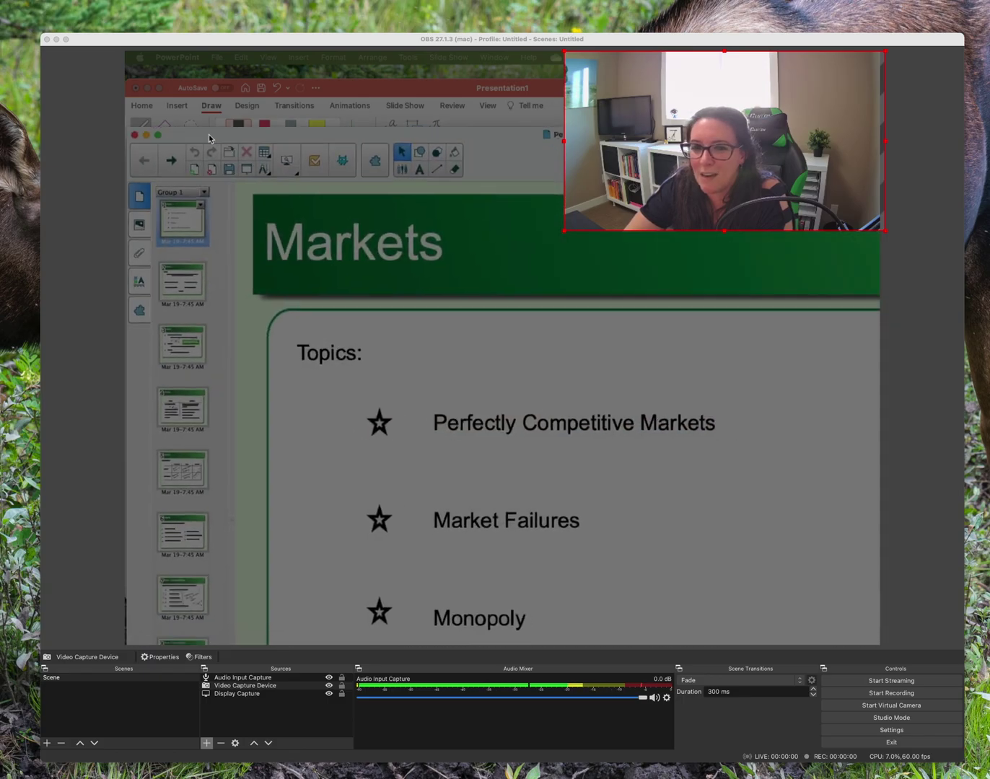
# Step: Place the Notebook window on the captured display and ink crossing D and S lines with the pen
pyautogui.moveTo(208, 135); pyautogui.dragTo(212, 99)
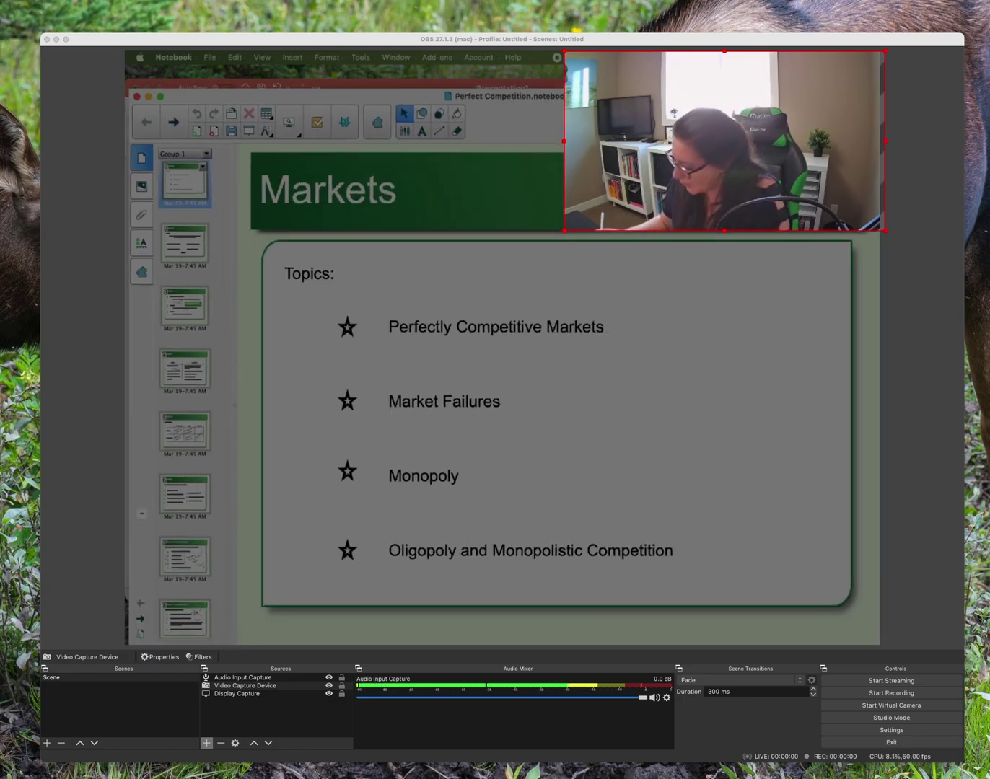
pyautogui.click(404, 131)
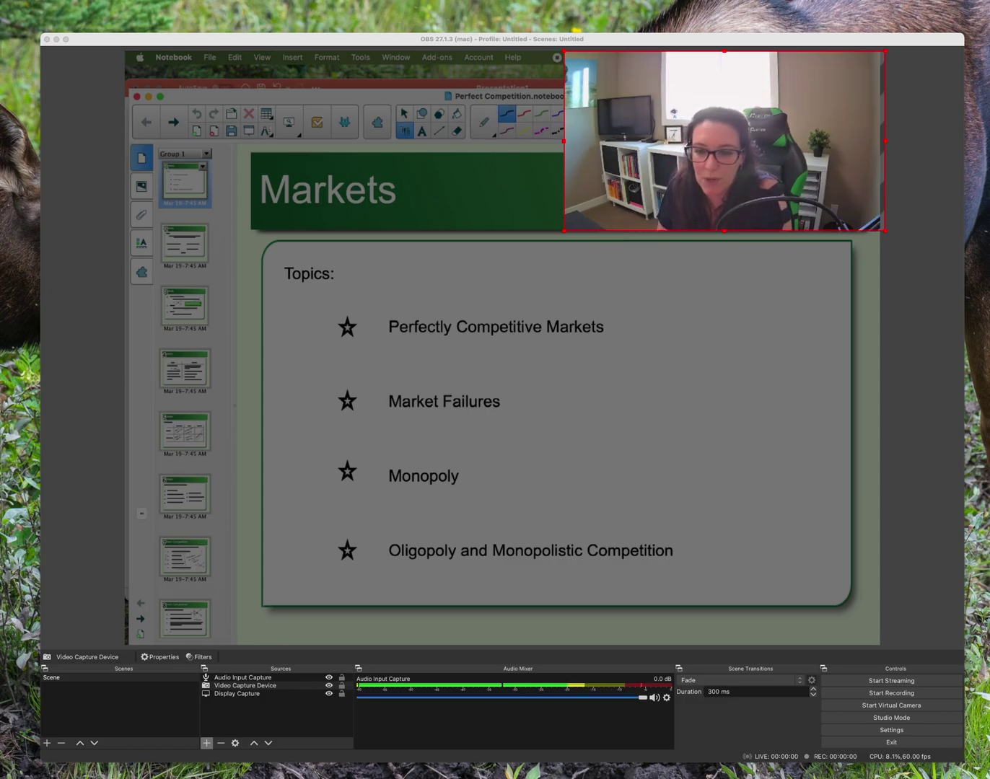
pyautogui.moveTo(653, 286); pyautogui.dragTo(743, 364)
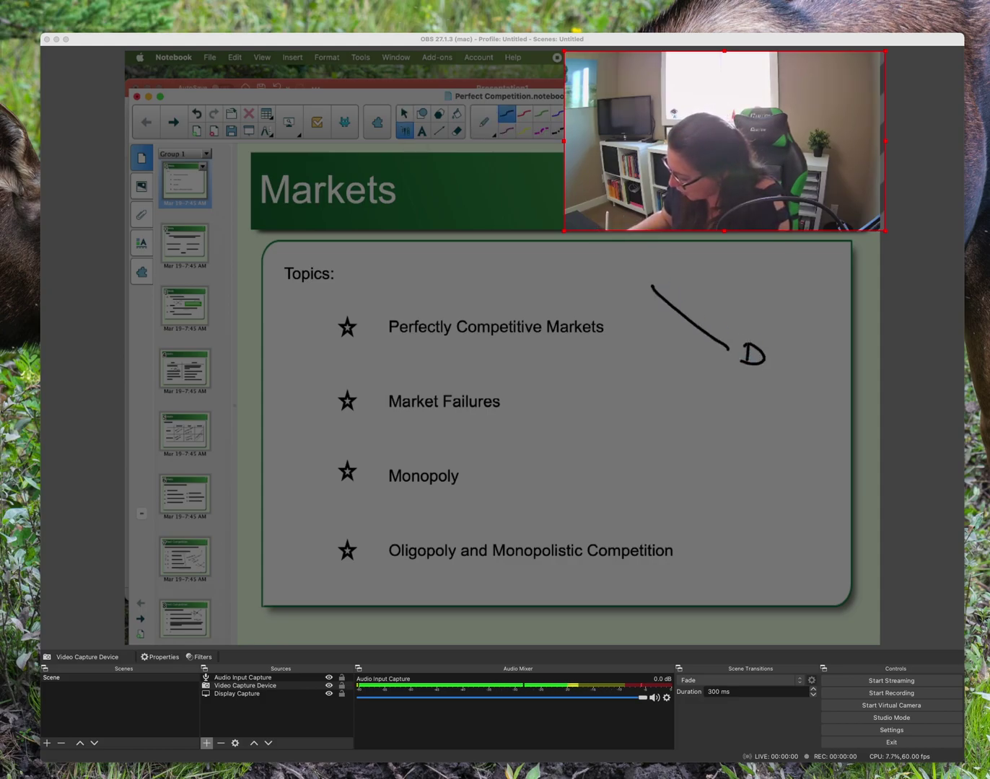
pyautogui.moveTo(642, 357)
pyautogui.mouseDown()
pyautogui.moveTo(728, 273)
pyautogui.moveTo(731, 282)
pyautogui.mouseUp()
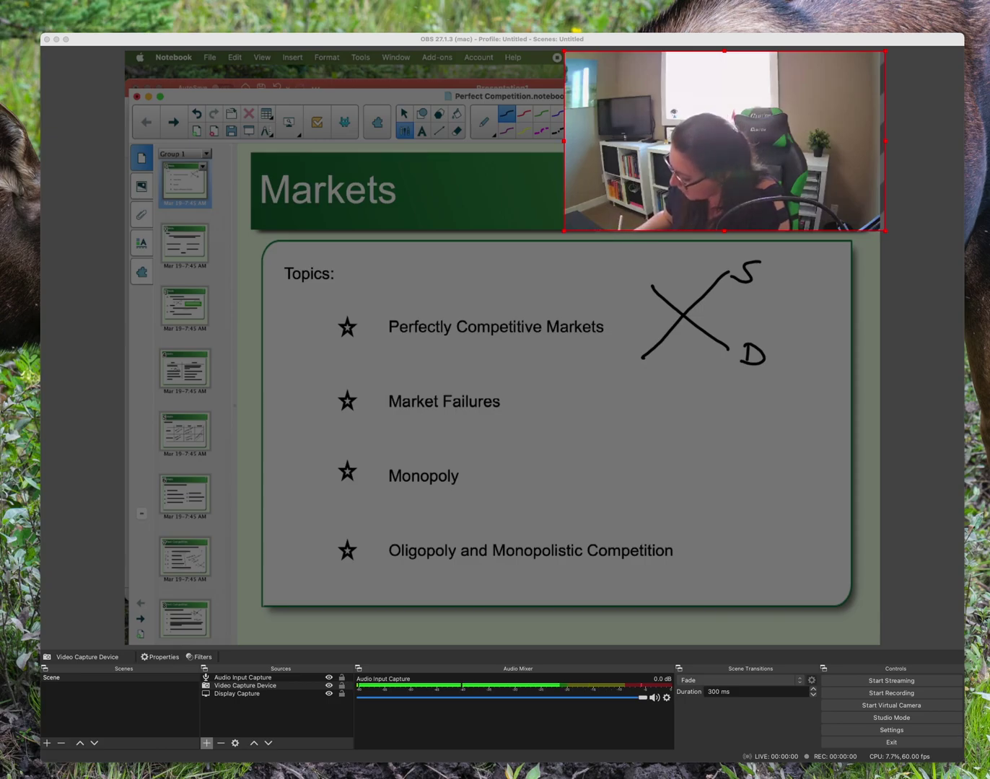
# Step: Underline Market Failures and hand-write 'market – where buyers and sellers come together'
pyautogui.moveTo(406, 426); pyautogui.dragTo(484, 426)
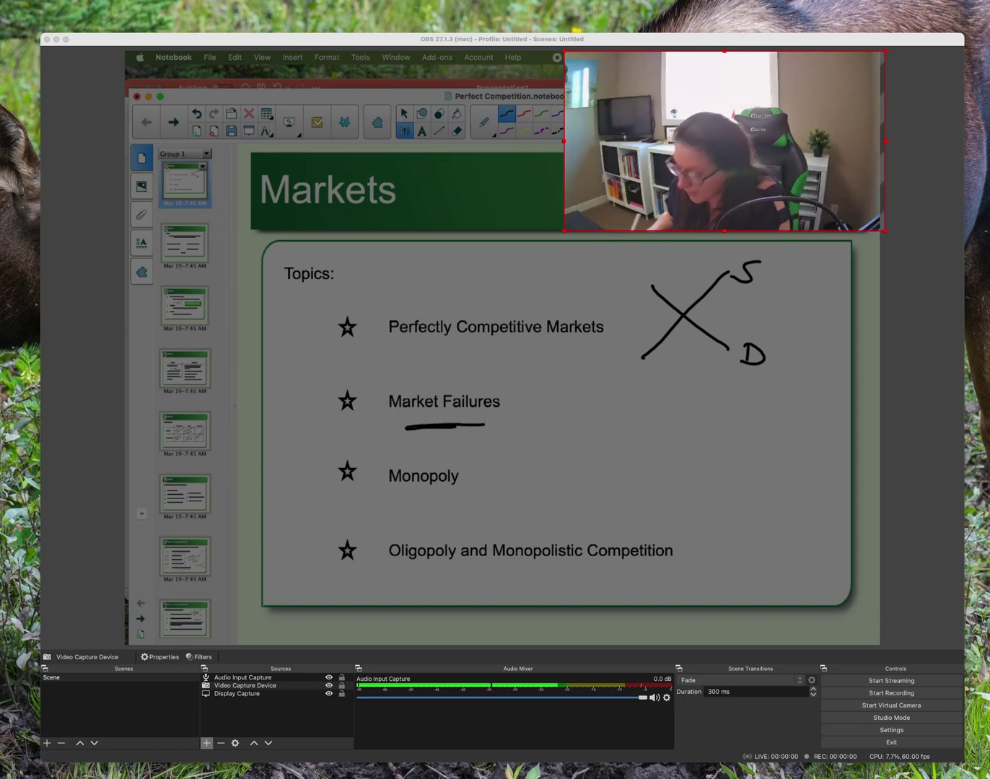
pyautogui.moveTo(568, 412); pyautogui.dragTo(645, 397)
pyautogui.moveTo(662, 405); pyautogui.dragTo(680, 405)
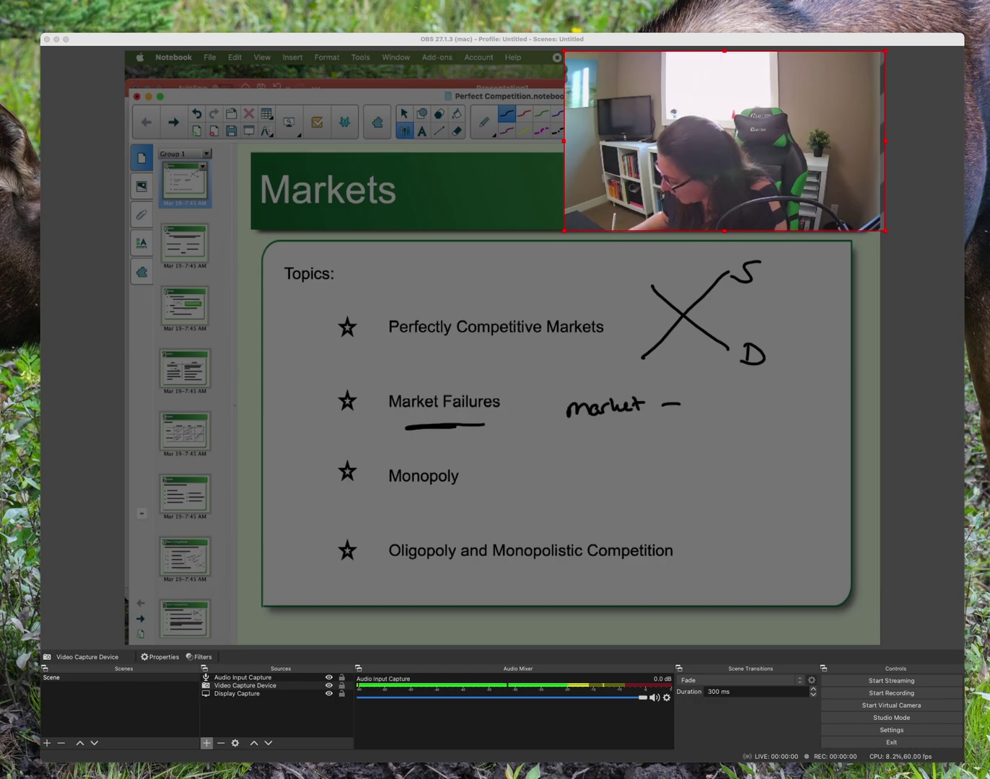
pyautogui.moveTo(691, 408)
pyautogui.mouseDown()
pyautogui.moveTo(779, 404)
pyautogui.moveTo(799, 414)
pyautogui.moveTo(814, 394)
pyautogui.moveTo(824, 401)
pyautogui.mouseUp()
pyautogui.moveTo(672, 431)
pyautogui.mouseDown()
pyautogui.moveTo(759, 428)
pyautogui.moveTo(736, 453)
pyautogui.moveTo(834, 437)
pyautogui.mouseUp()
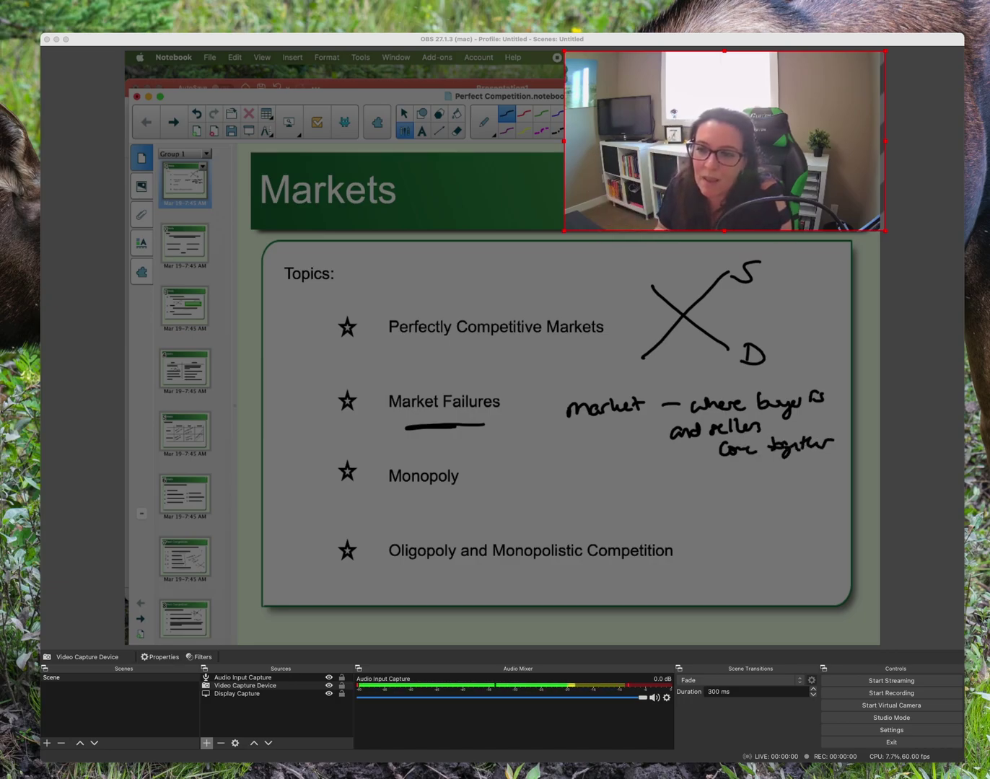